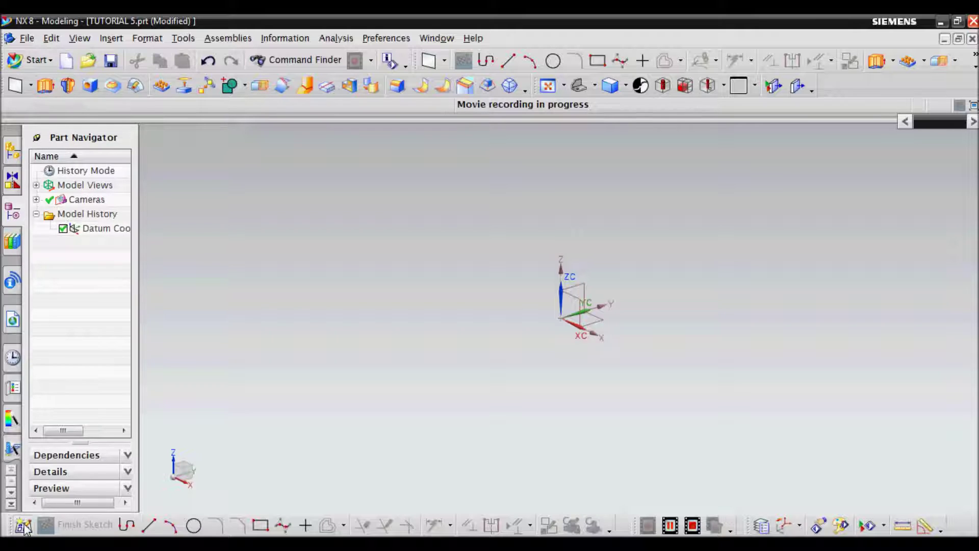
Step: Create a sketch on the YZ datum plane and open it in the sketch task environment
left_click(23, 526)
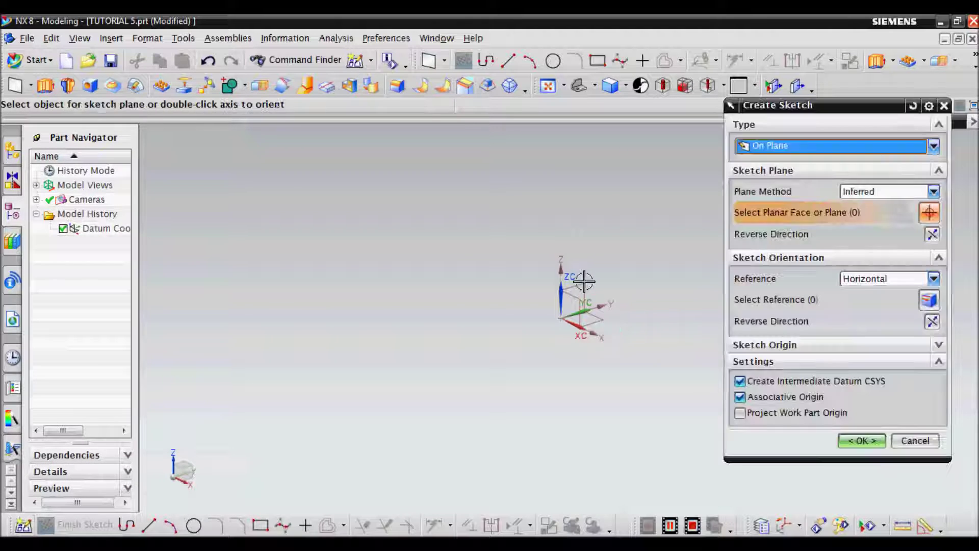
left_click(862, 440)
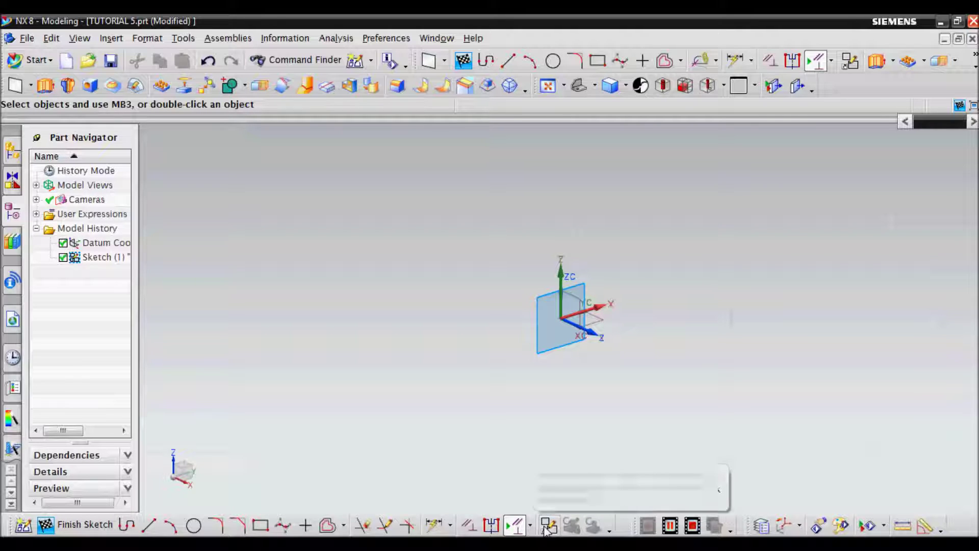
left_click(546, 528)
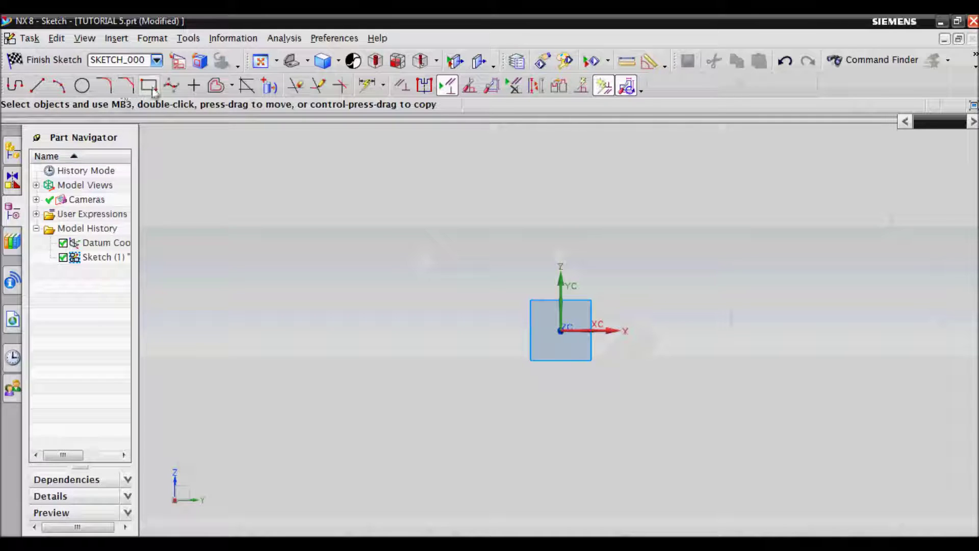
Step: Start a profile at the origin with a 40 mm horizontal line along X, followed by a 50 mm vertical line downward
left_click(12, 87)
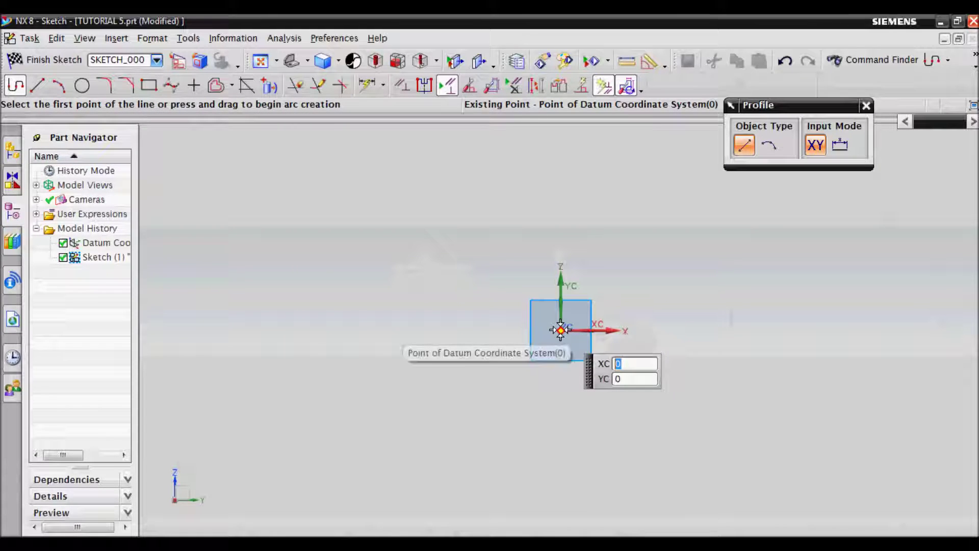
mouse_move(560, 330)
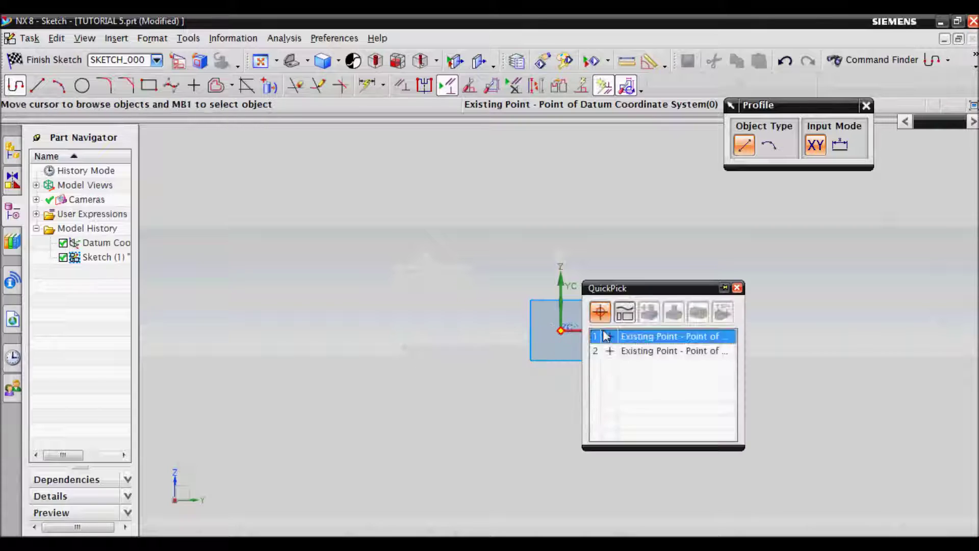
left_click(658, 336)
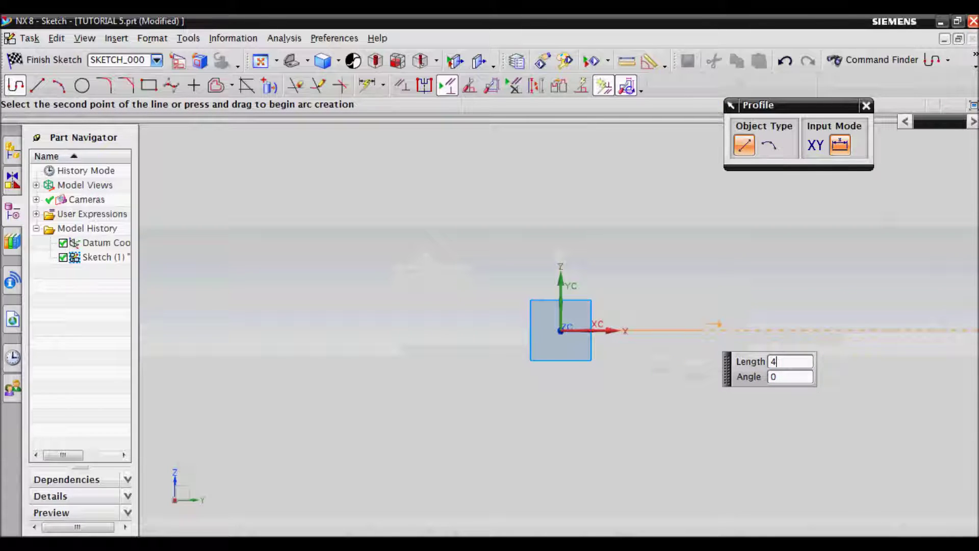
key("Tab")
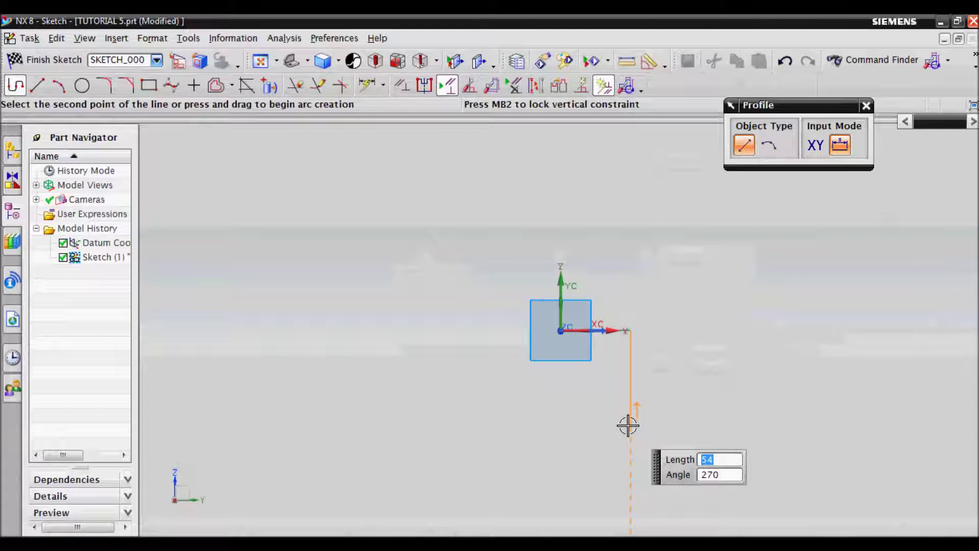
type("50")
key("Tab")
key("Return")
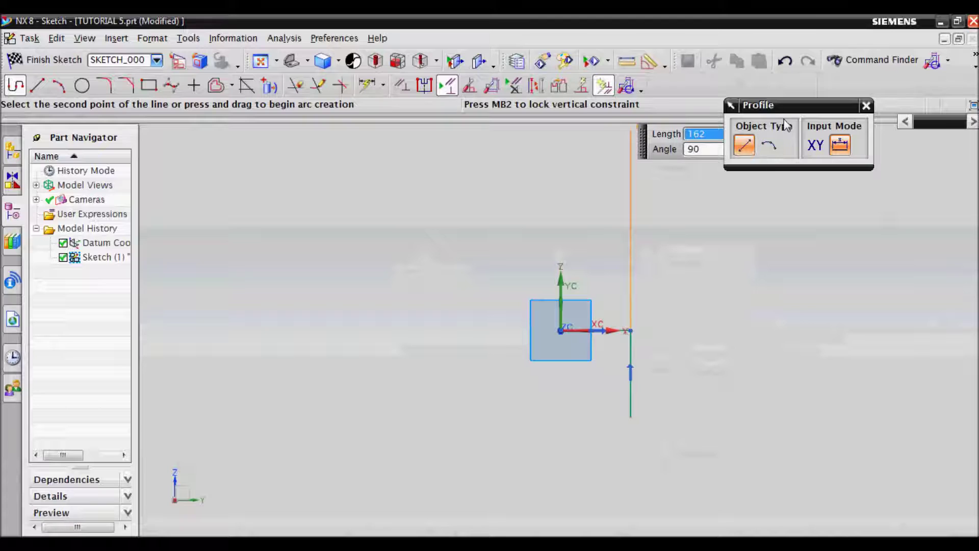
Step: Continue the profile with a tangent arc ending below the origin and close it with a vertical line to the origin
left_click_drag(785, 105, 873, 153)
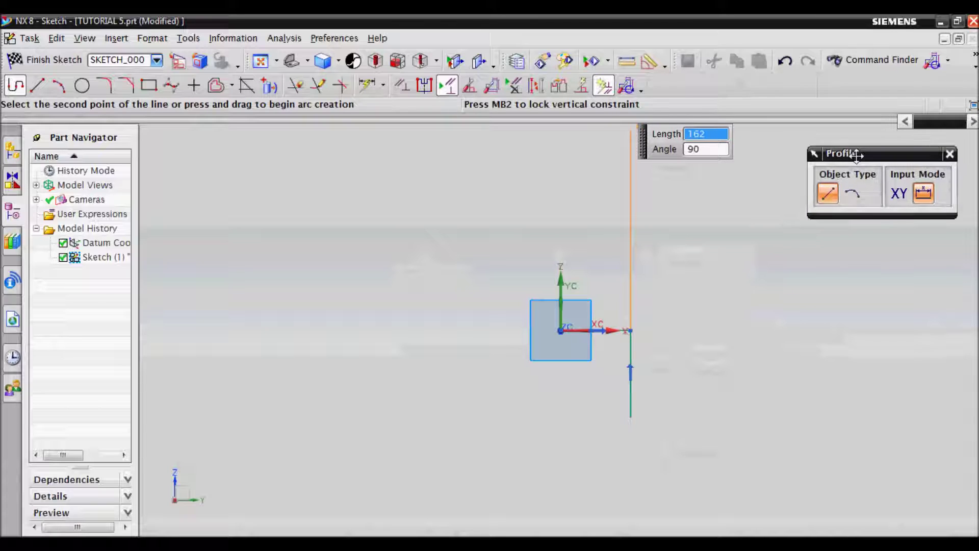
left_click(853, 194)
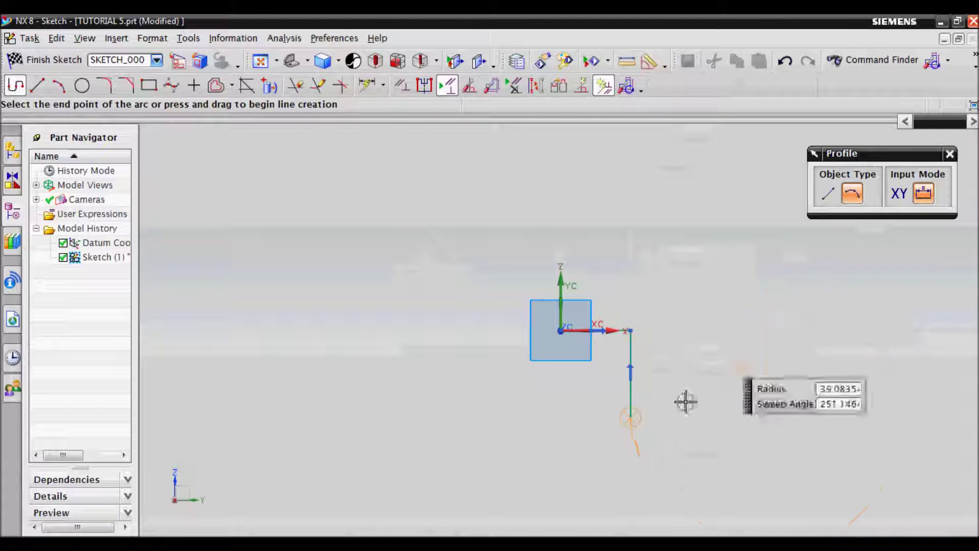
left_click(563, 420)
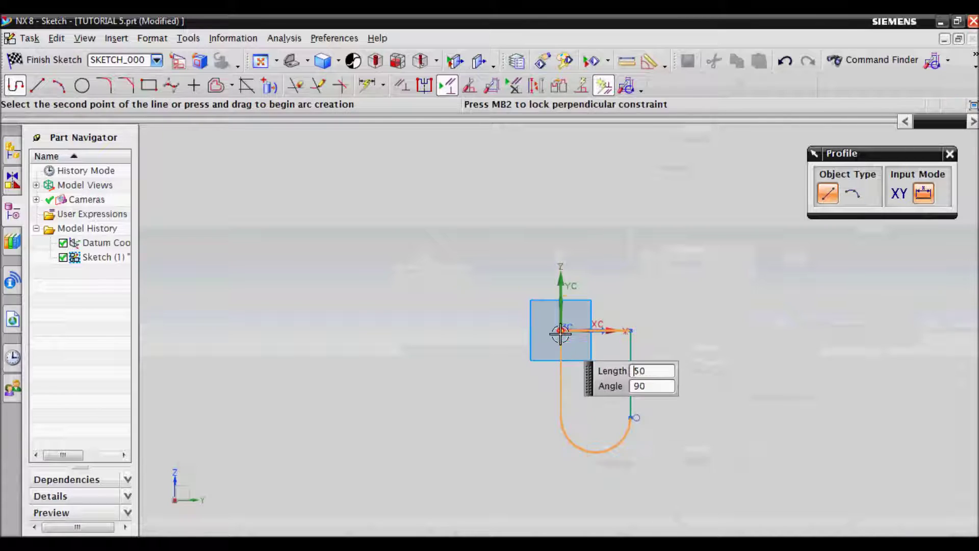
middle_click(628, 272)
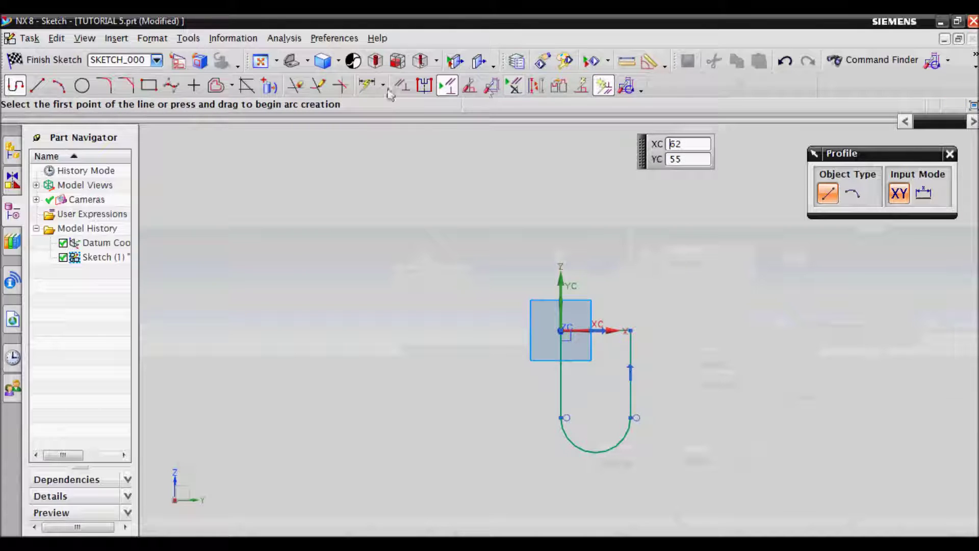
Step: Dimension the profile's upper horizontal line and set its length to 80 mm
left_click(367, 85)
left_click(615, 331)
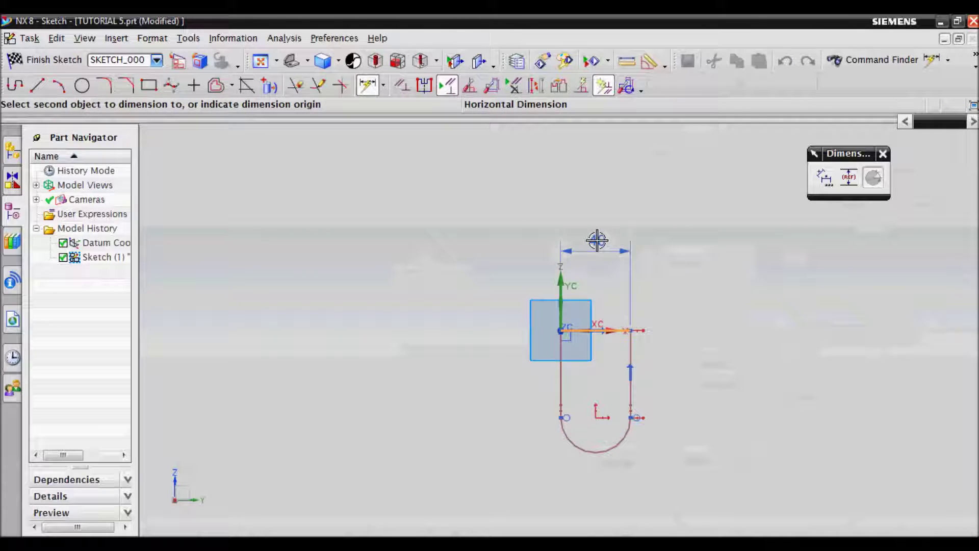
left_click(596, 239)
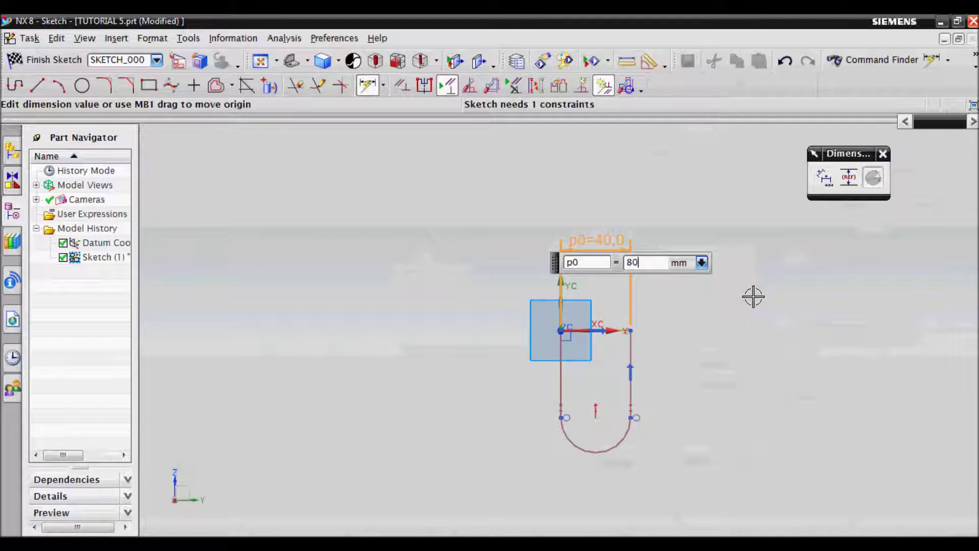
type("80")
key("Return")
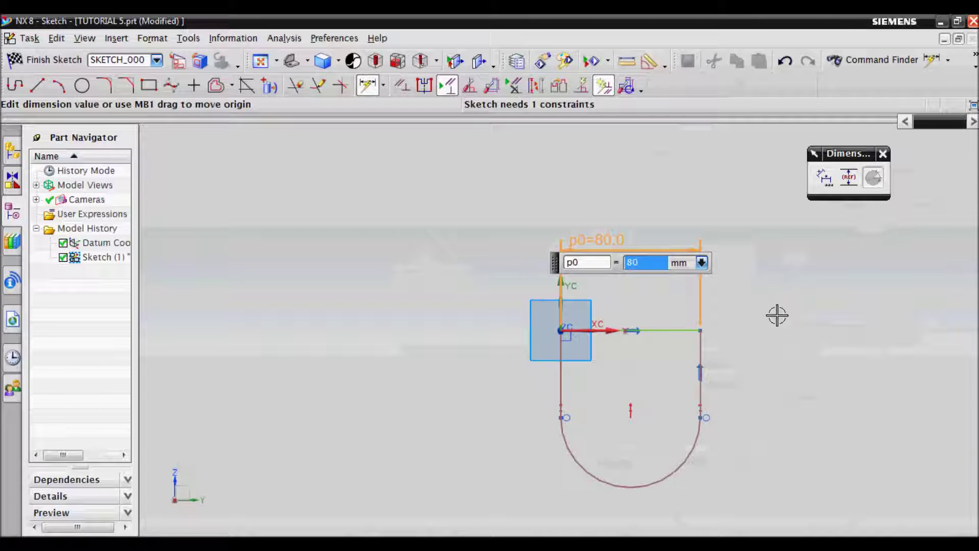
Step: Try to dimension the outer vertical line's length and the bottom arc's radius
left_click(701, 349)
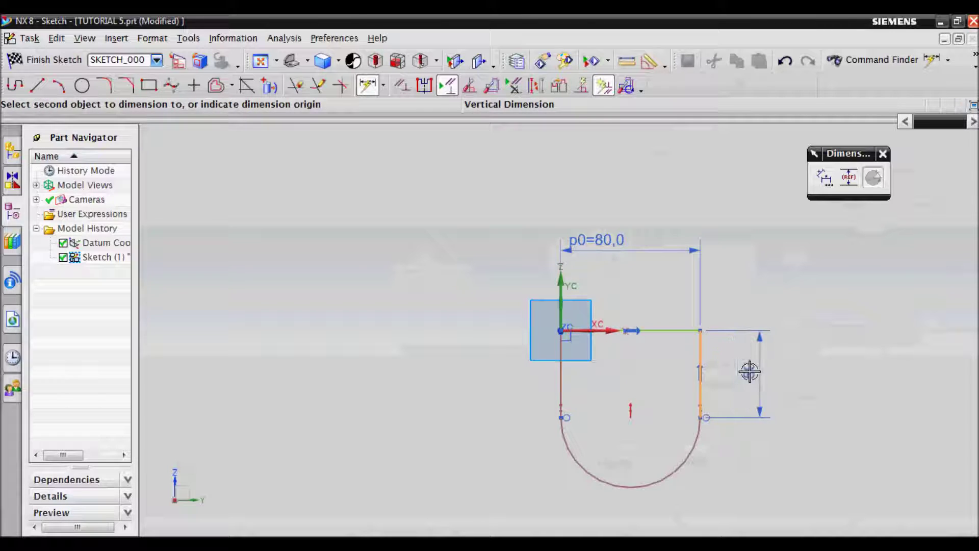
left_click(752, 367)
key("Escape")
key("Escape")
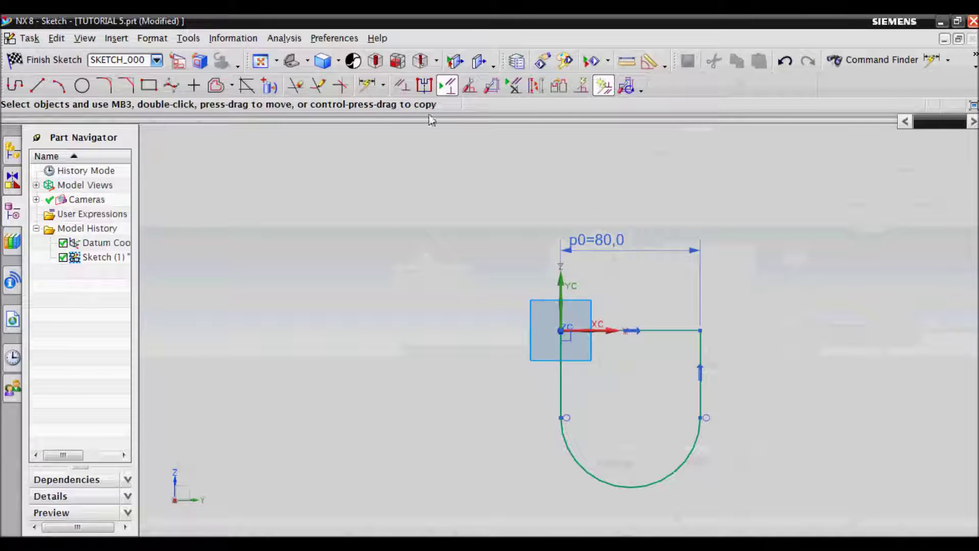
left_click(367, 85)
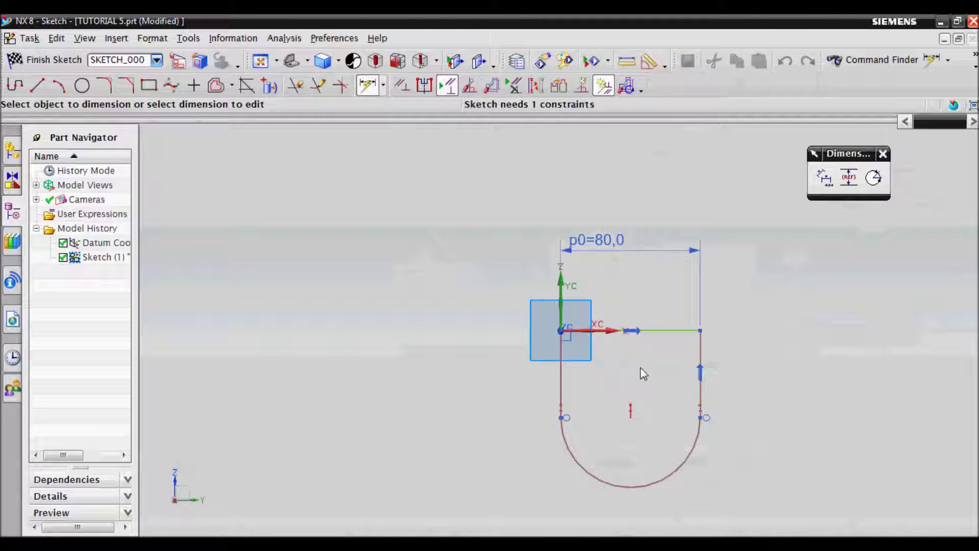
left_click(698, 447)
left_click(734, 481)
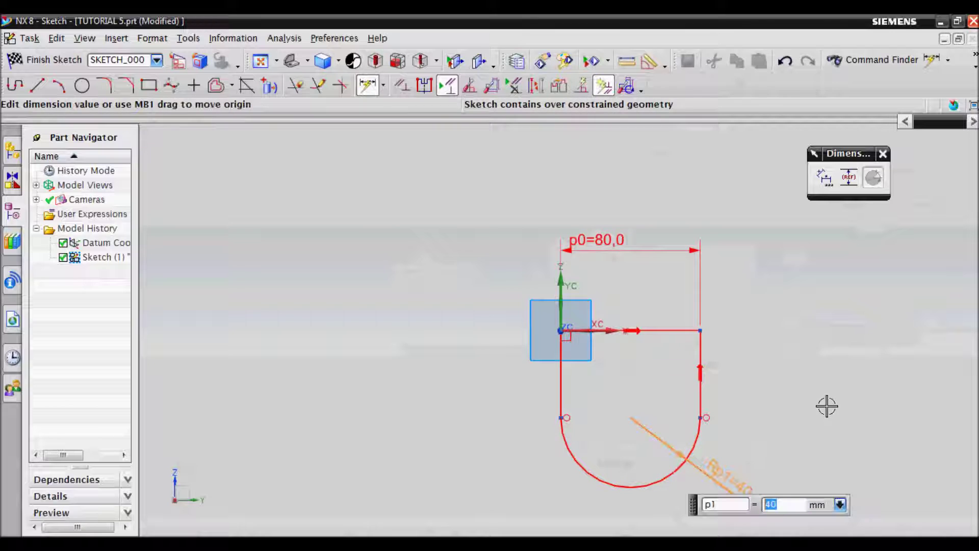
key("Escape")
key("Escape")
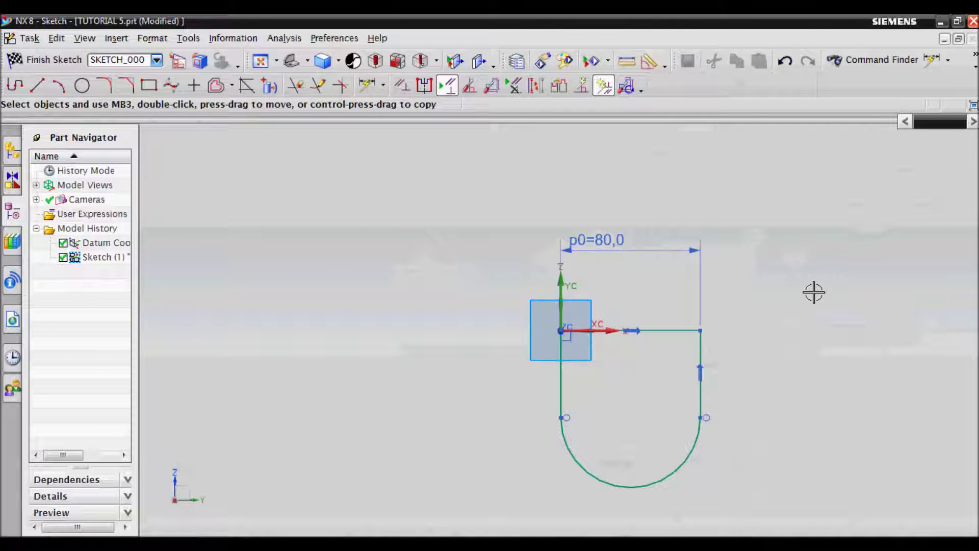
Step: Finish the sketch and extrude the U-shaped profile as a new body with a symmetric distance of 120 mm
left_click(65, 62)
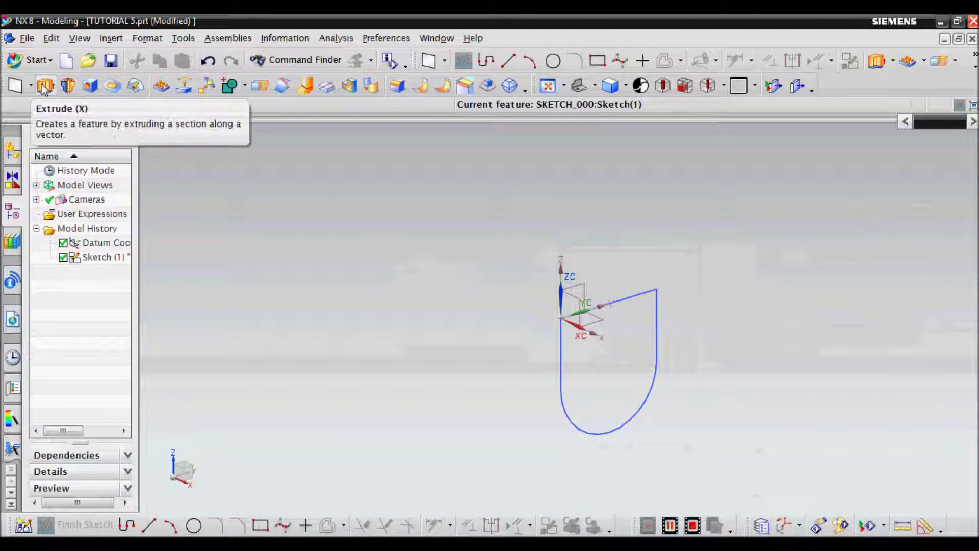
left_click(45, 86)
left_click(635, 404)
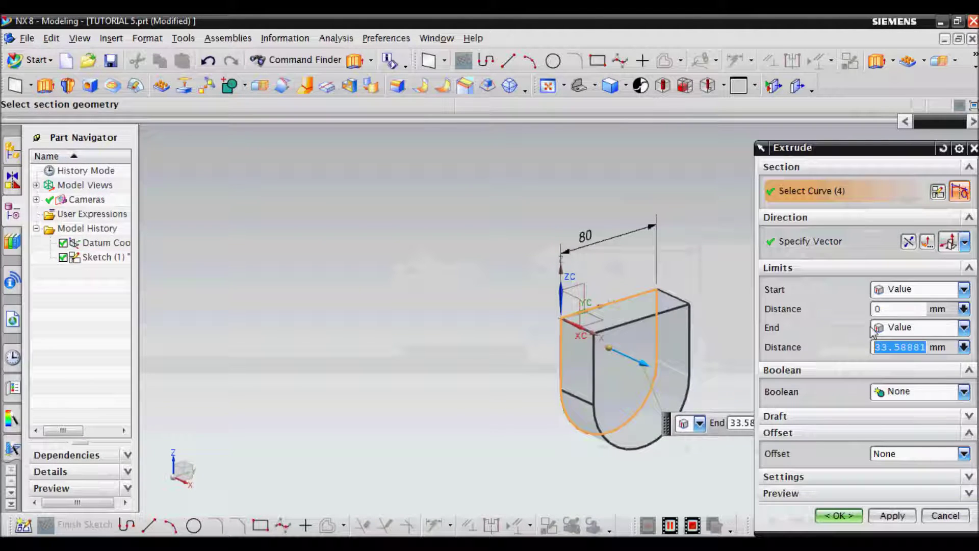
left_click(965, 327)
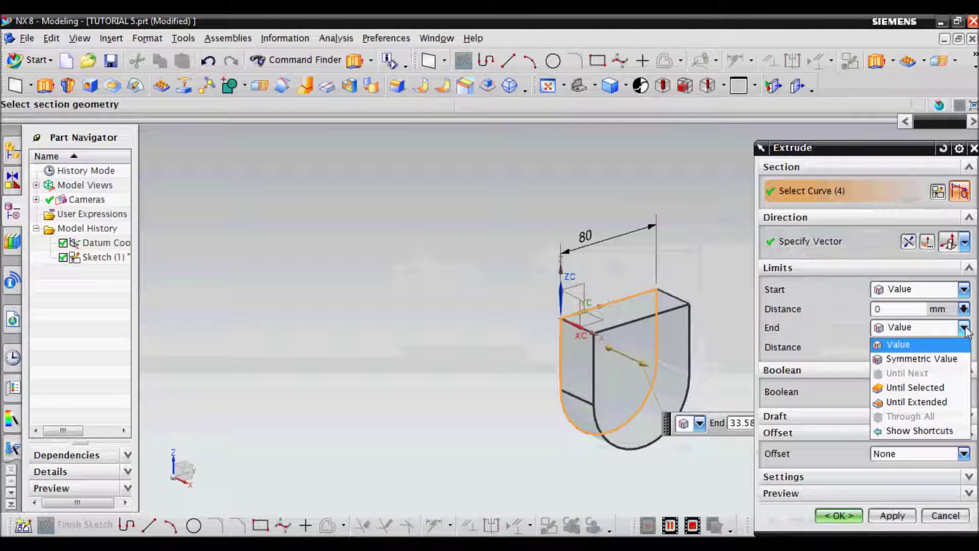
left_click(951, 360)
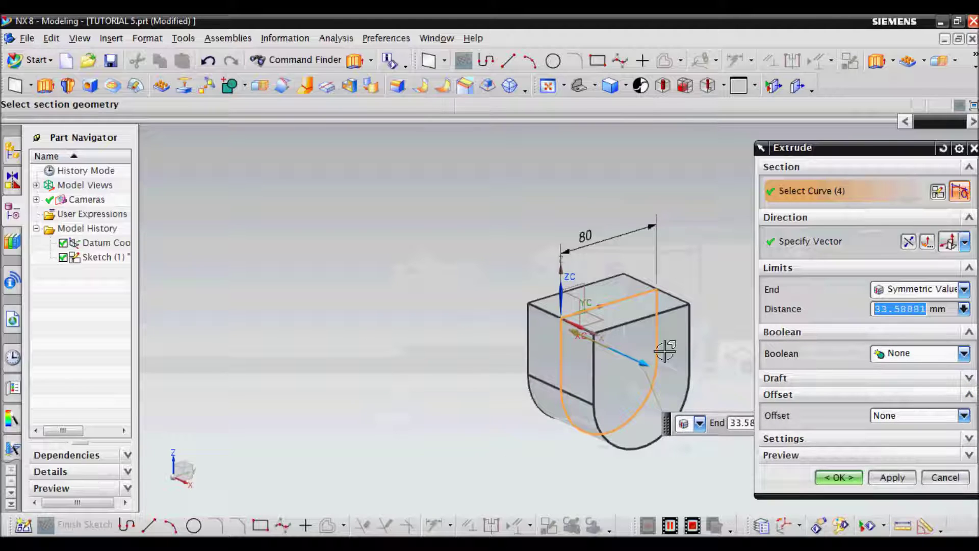
type("120")
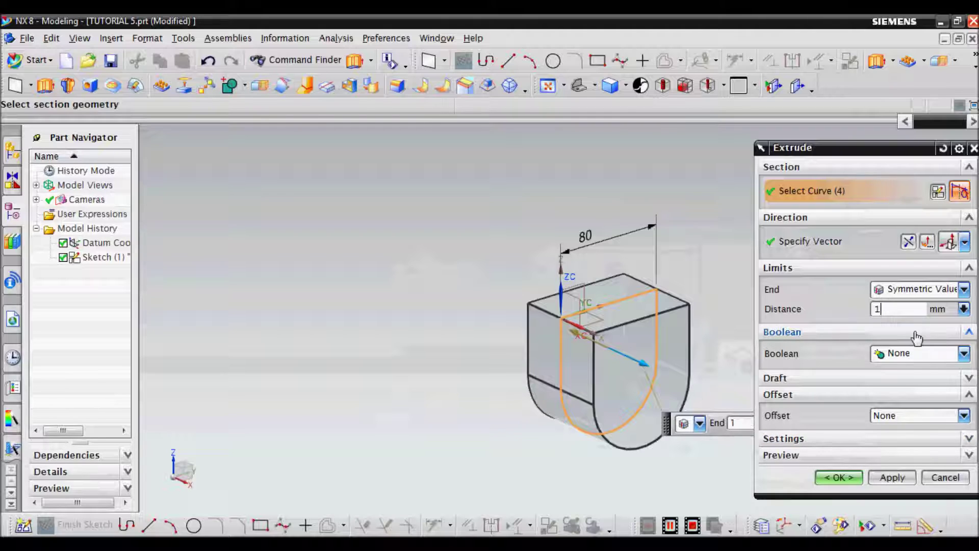
left_click(839, 478)
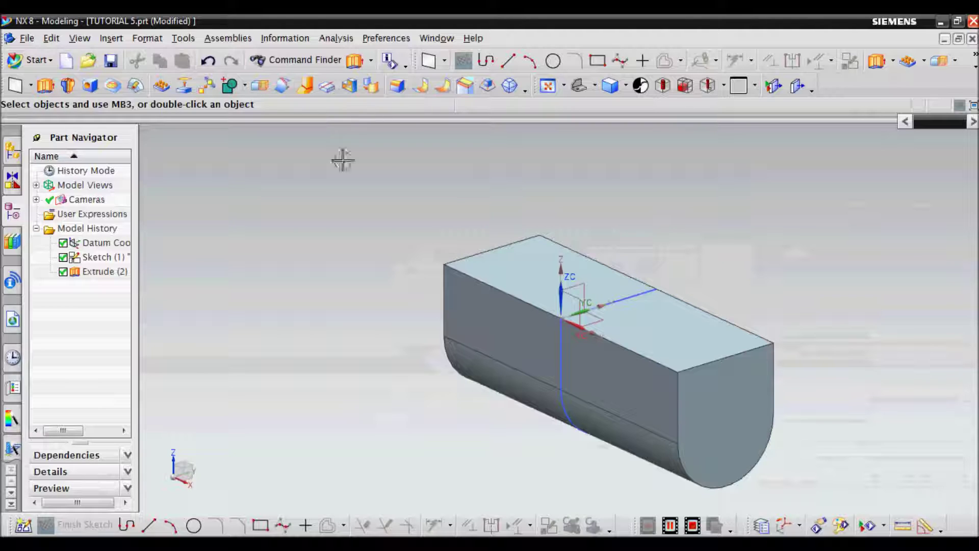
Step: Start another extrusion and open a new section sketch on the XZ datum plane
left_click(45, 85)
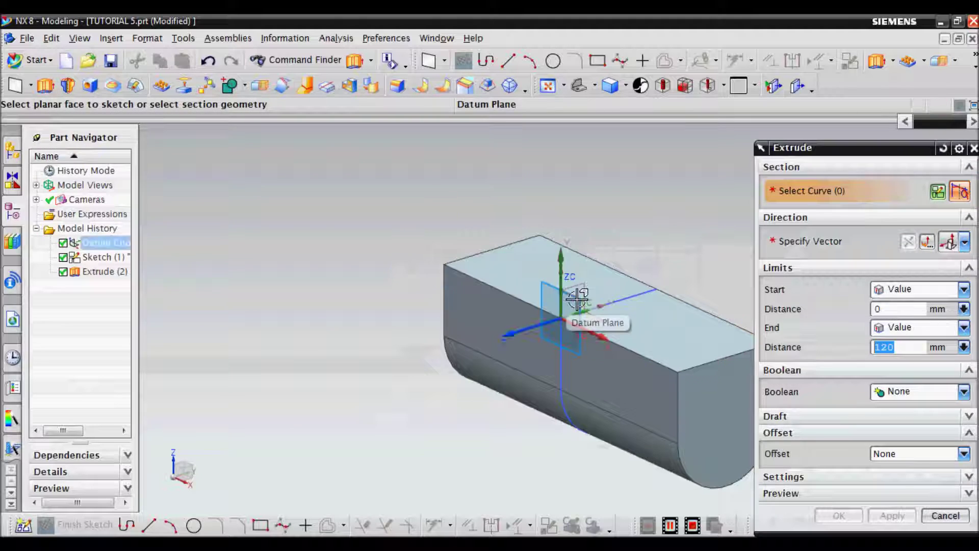
left_click(573, 299)
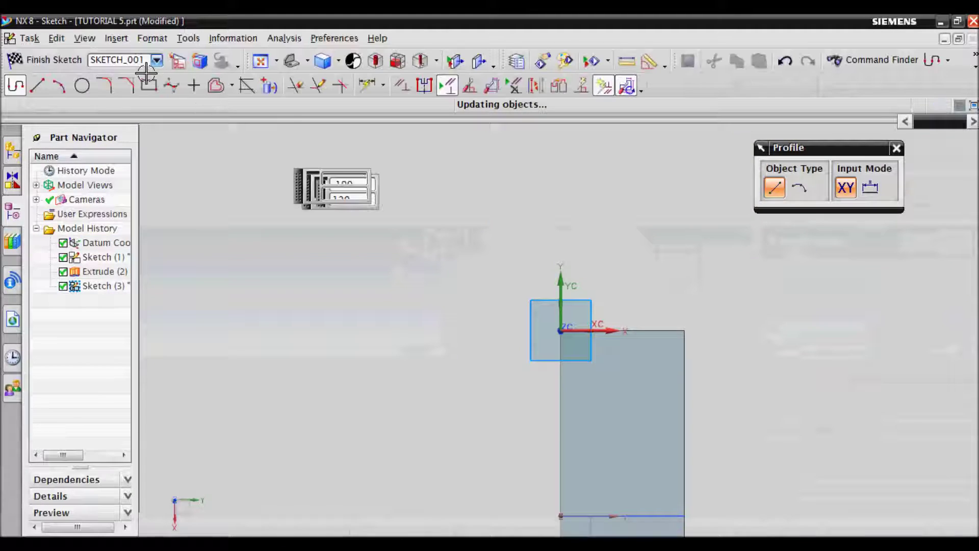
left_click(66, 65)
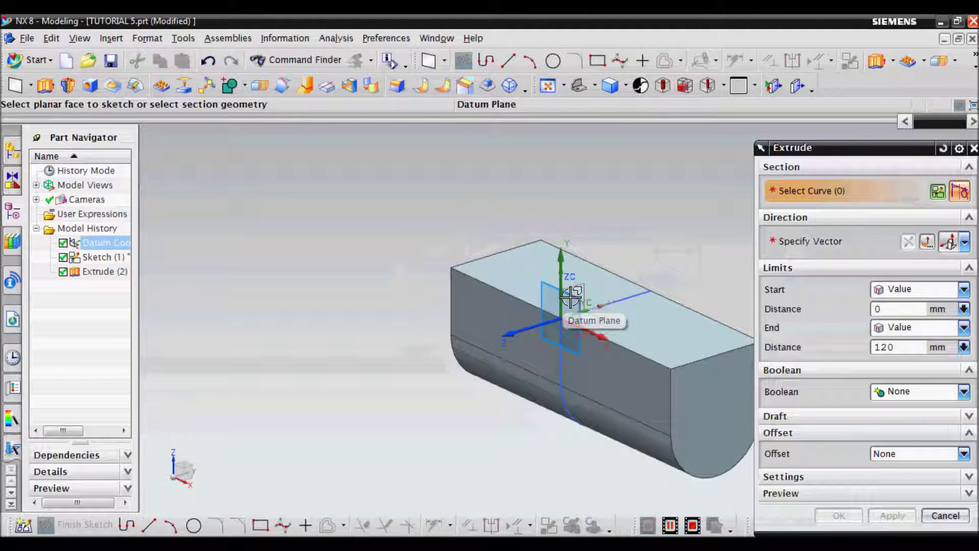
left_click(572, 298)
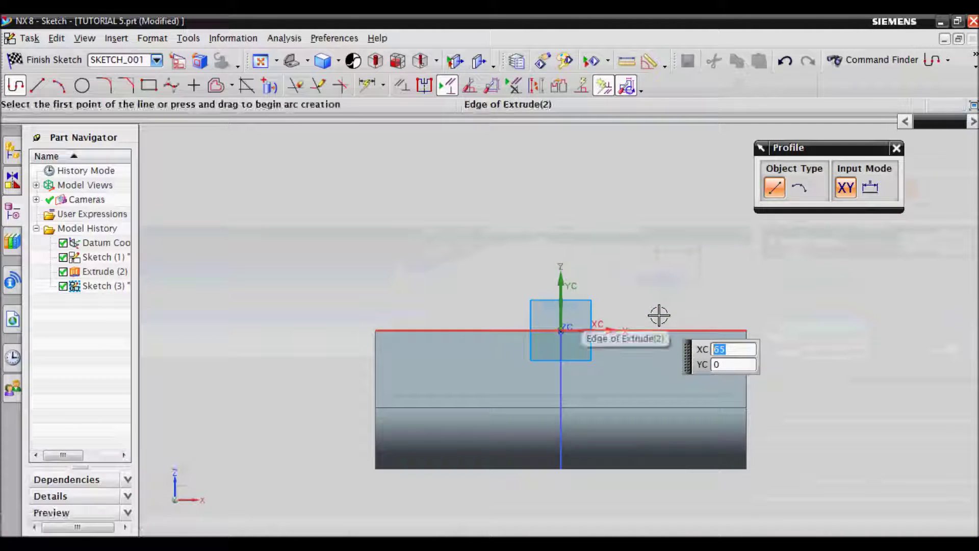
left_click(147, 87)
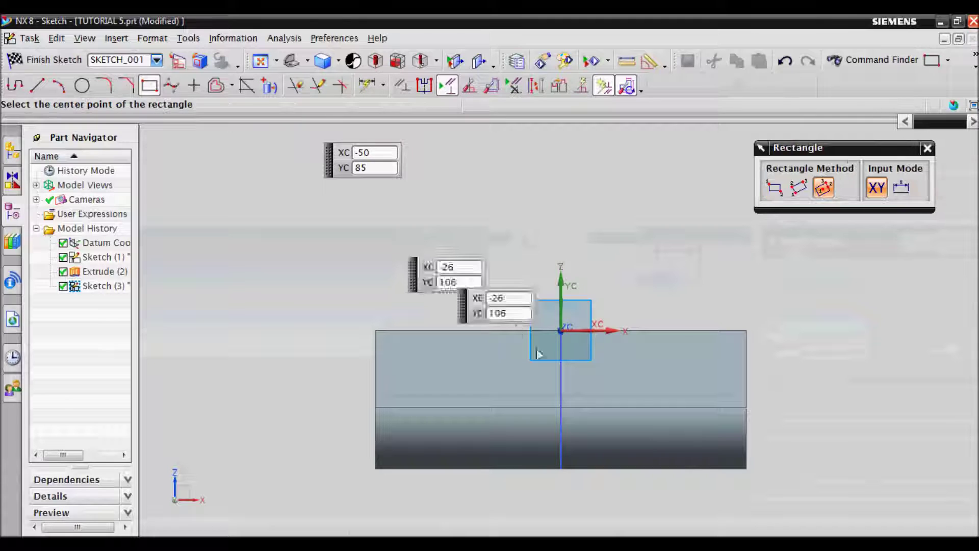
left_click(775, 189)
left_click(484, 347)
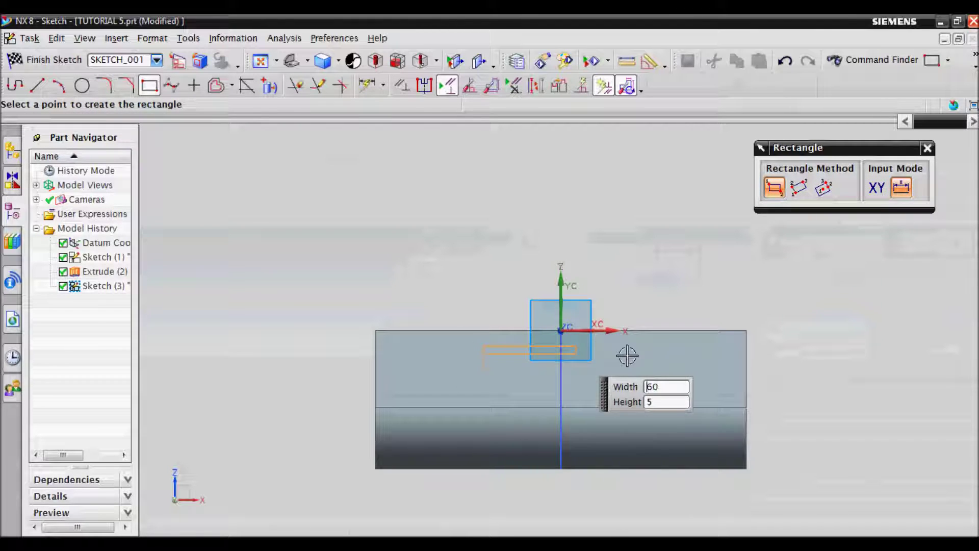
left_click(634, 476)
key("Escape")
key("ctrl+z")
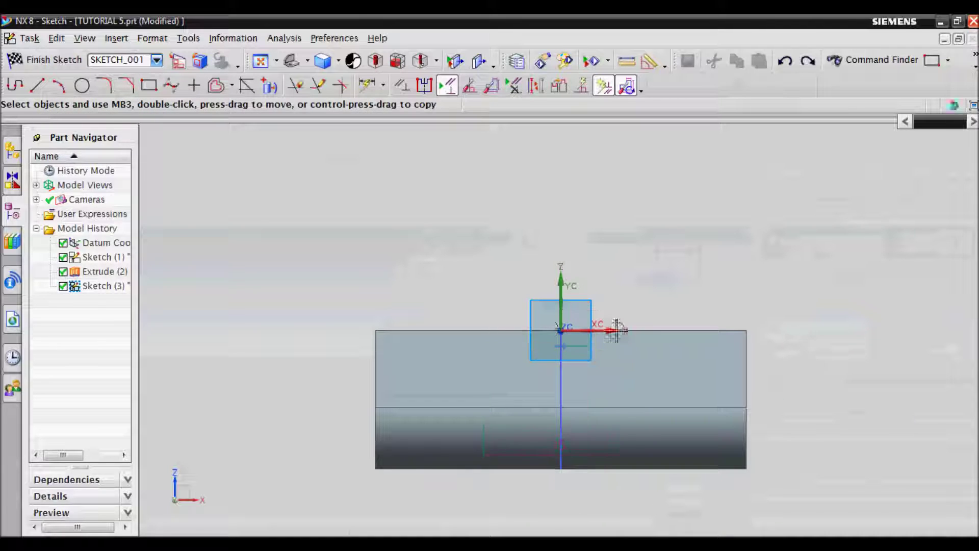
Step: Sketch a rectangle 80 mm wide and 80 mm high across the vertical axis, its upper line about 15 mm below the body's top edge
left_click(149, 85)
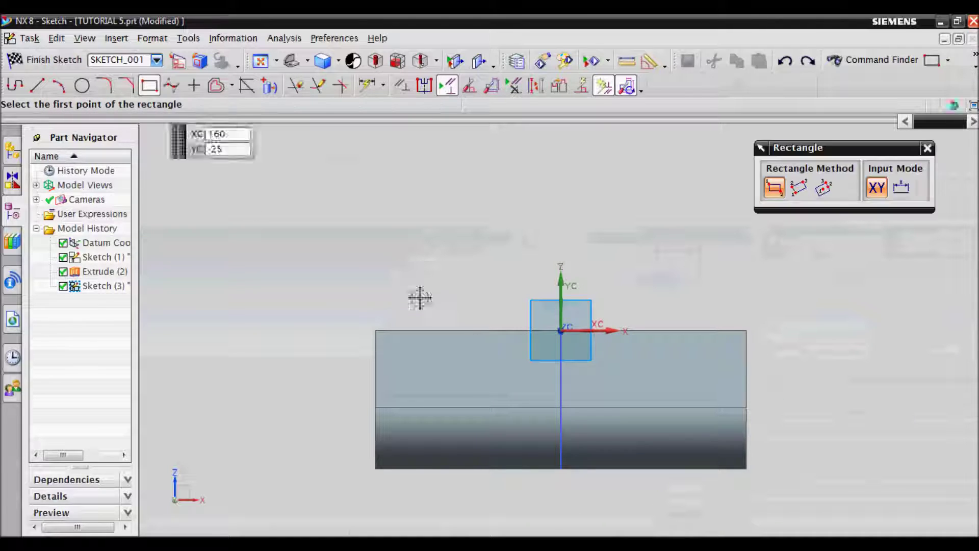
key("Tab")
type("-15")
key("Tab")
type("-45")
key("Return")
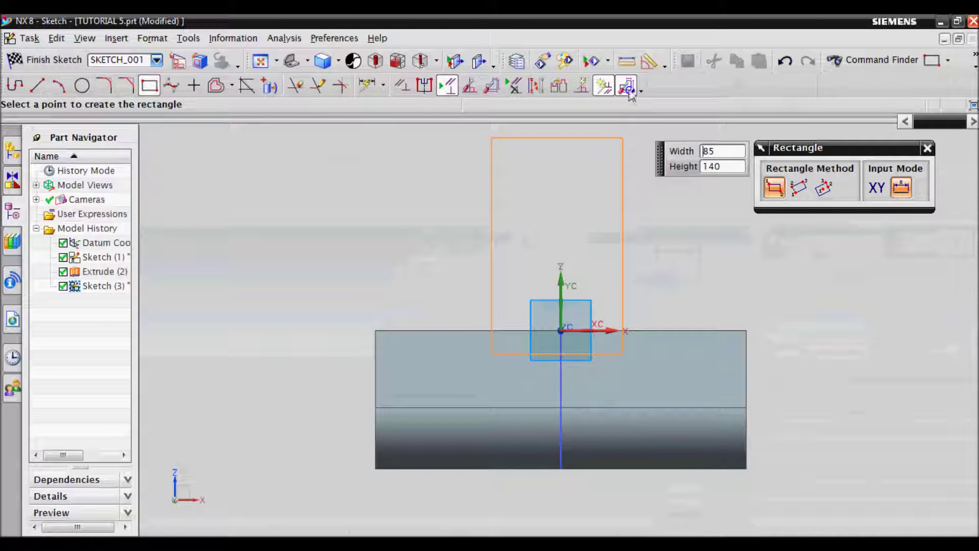
left_click(616, 480)
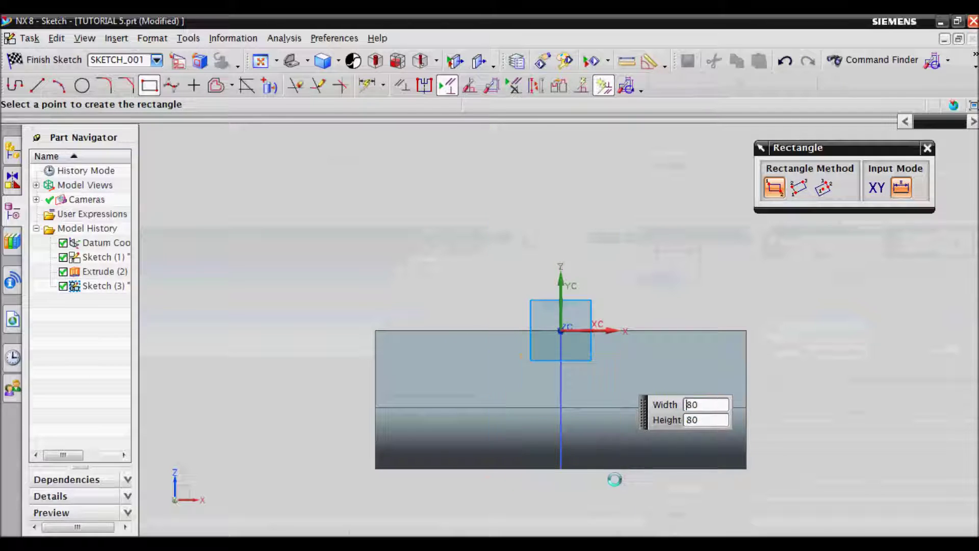
key("Escape")
Step: Dimension the rectangle's width and height at 80 mm each
left_click(366, 86)
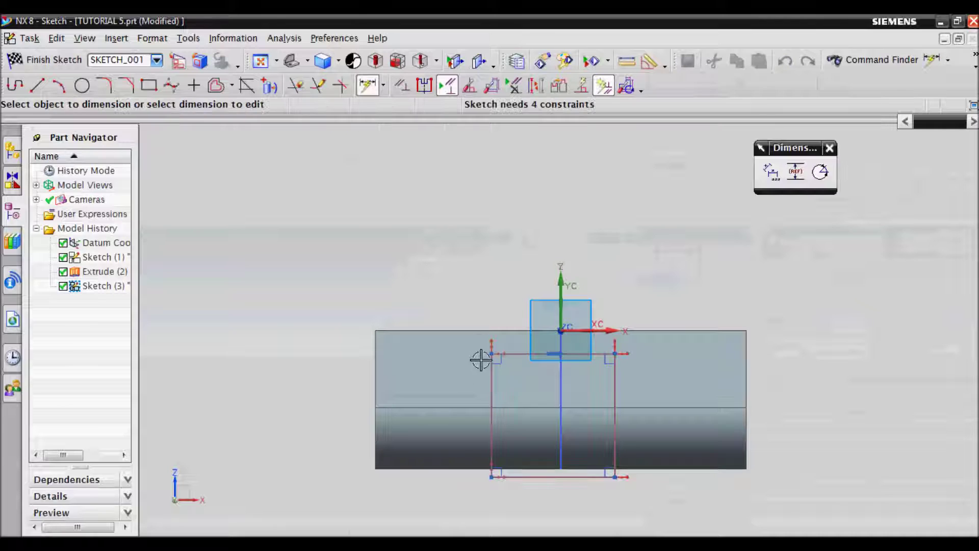
left_click(505, 354)
left_click(557, 225)
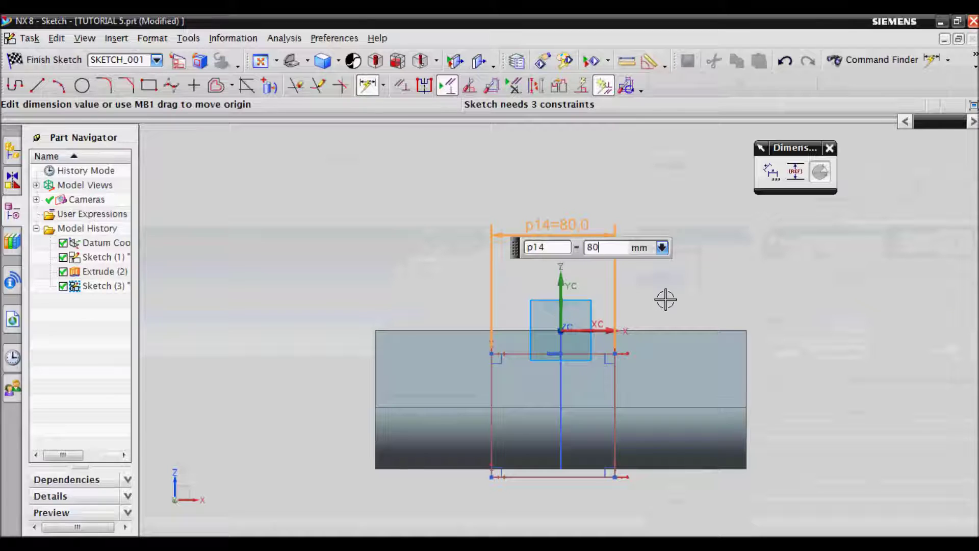
left_click(615, 385)
left_click(789, 408)
key("Return")
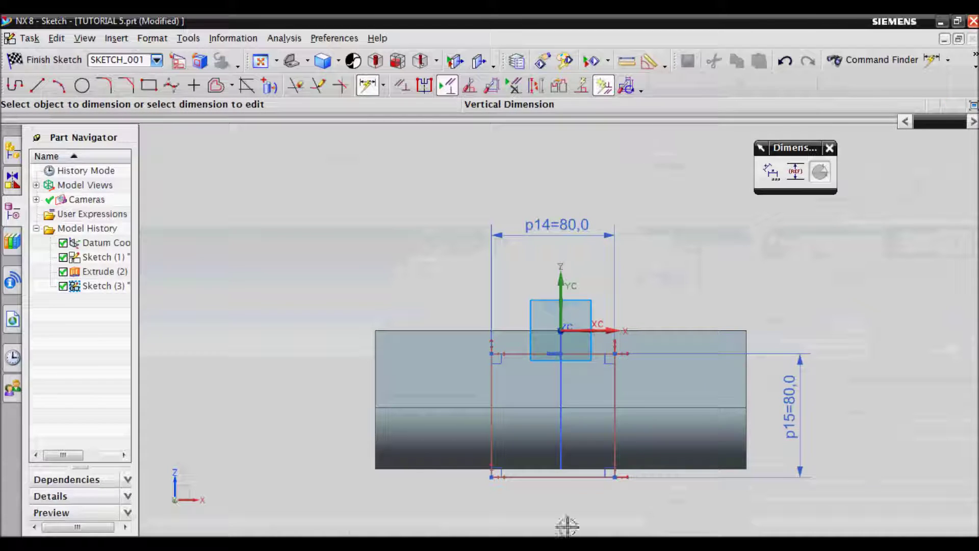
Step: Dimension the vertical distance between the rectangle's upper line and the body's top edge
left_click(605, 353)
left_click(635, 331)
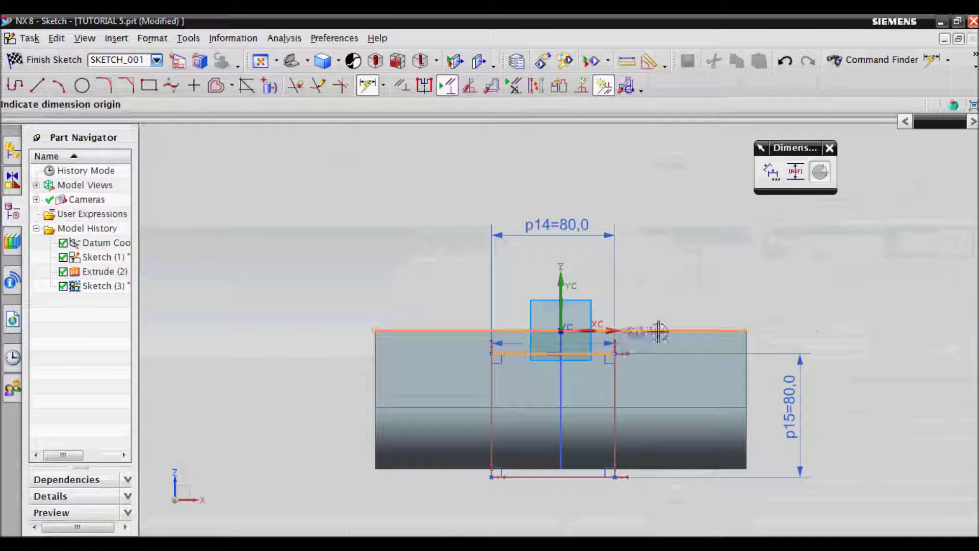
left_click(794, 342)
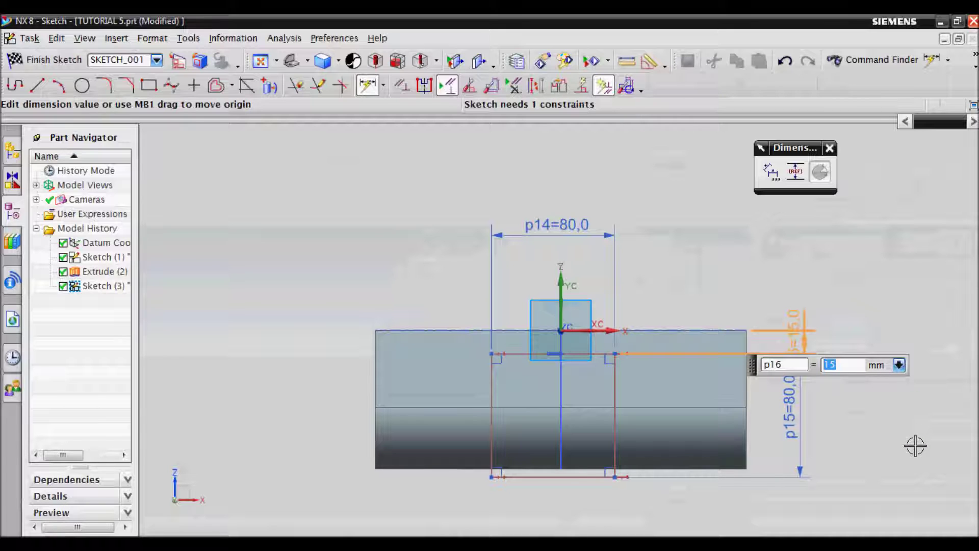
middle_click(887, 449)
middle_click(814, 443)
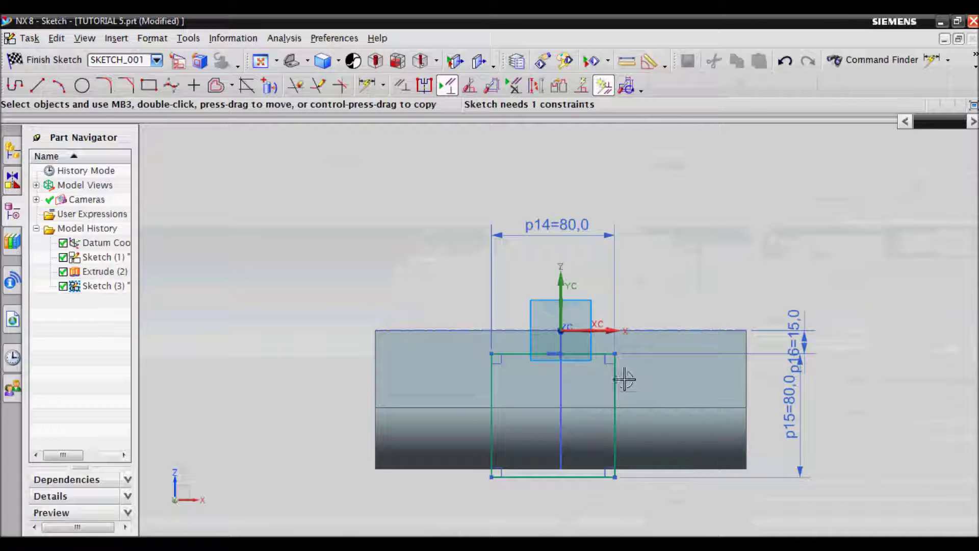
Step: Dimension the distance from the Z axis to the rectangle's vertical line on the positive X side and set it to 40 mm
left_click(561, 321)
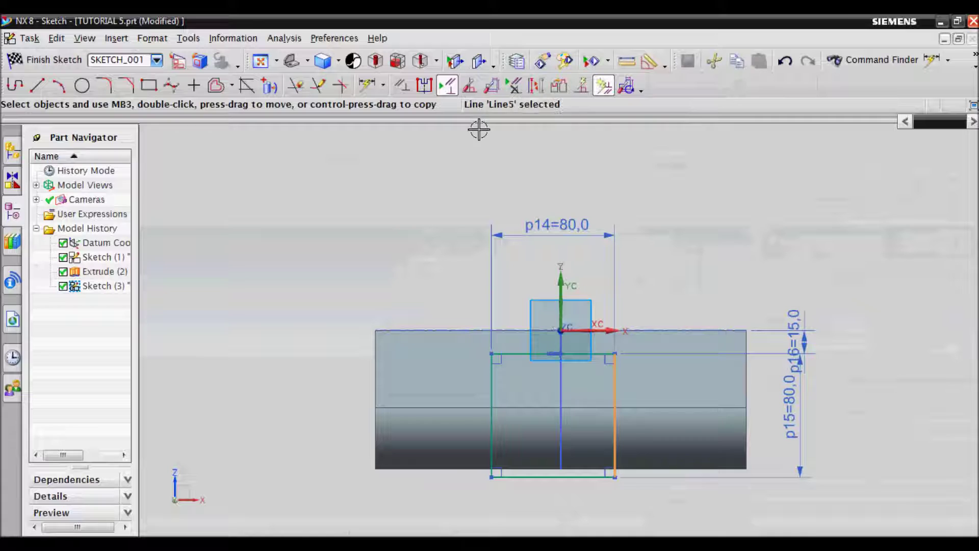
left_click(364, 86)
left_click(561, 312)
left_click(583, 253)
type("4")
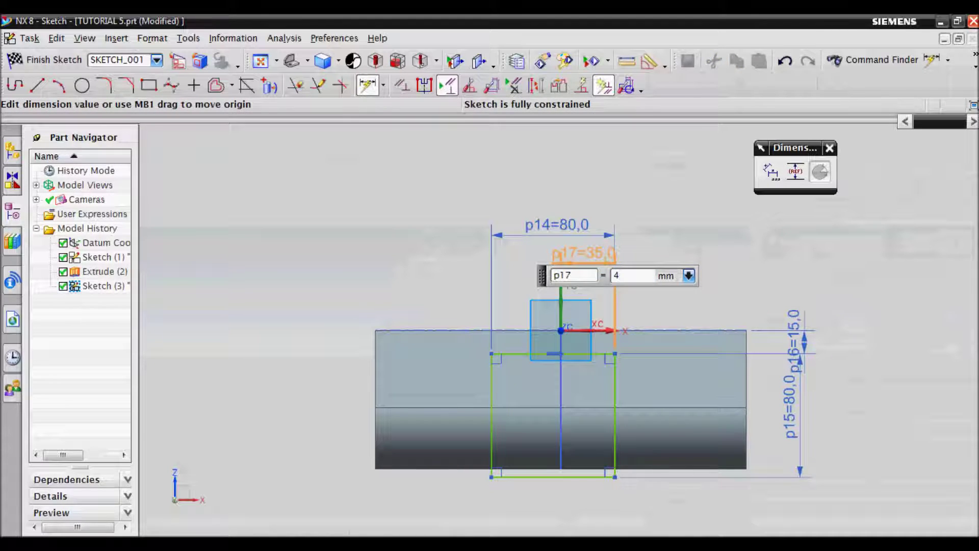
type("0")
key("Return")
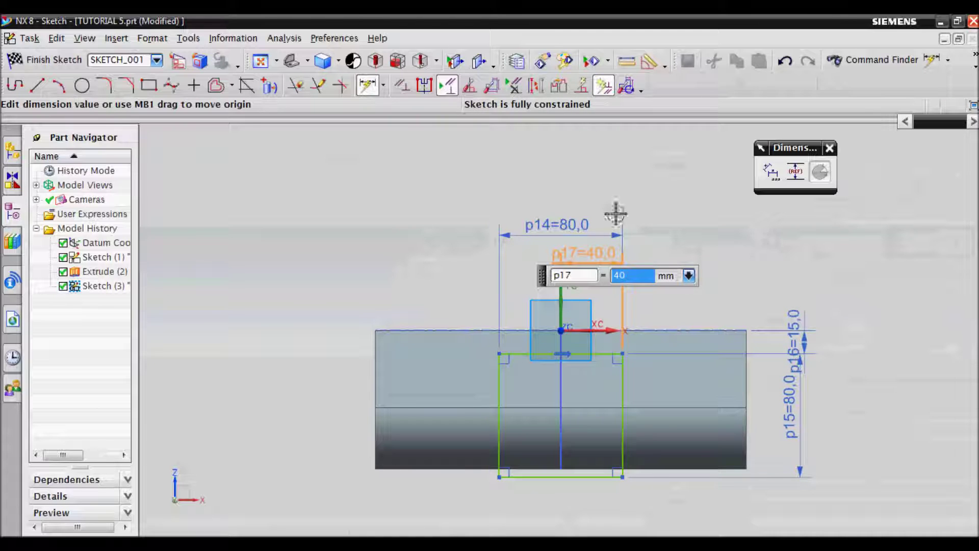
Step: Finish the sketch and extrude the rectangle 120 mm in the reversed direction, subtracting it from the body
left_click(51, 60)
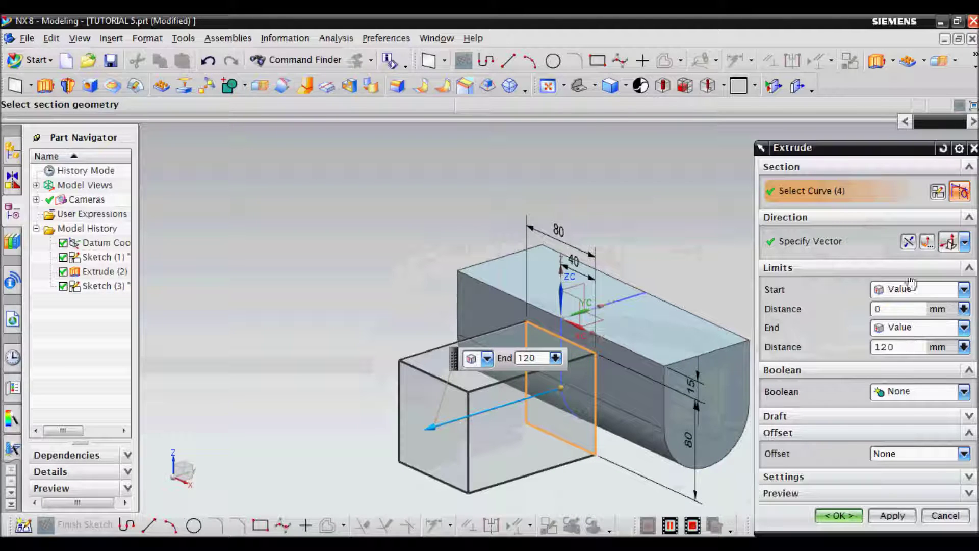
left_click(908, 242)
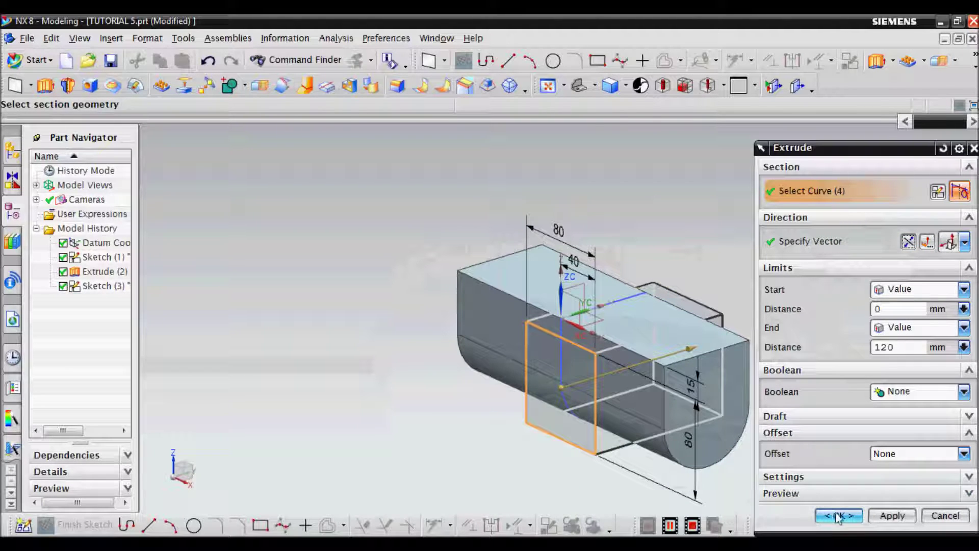
left_click(963, 392)
left_click(907, 437)
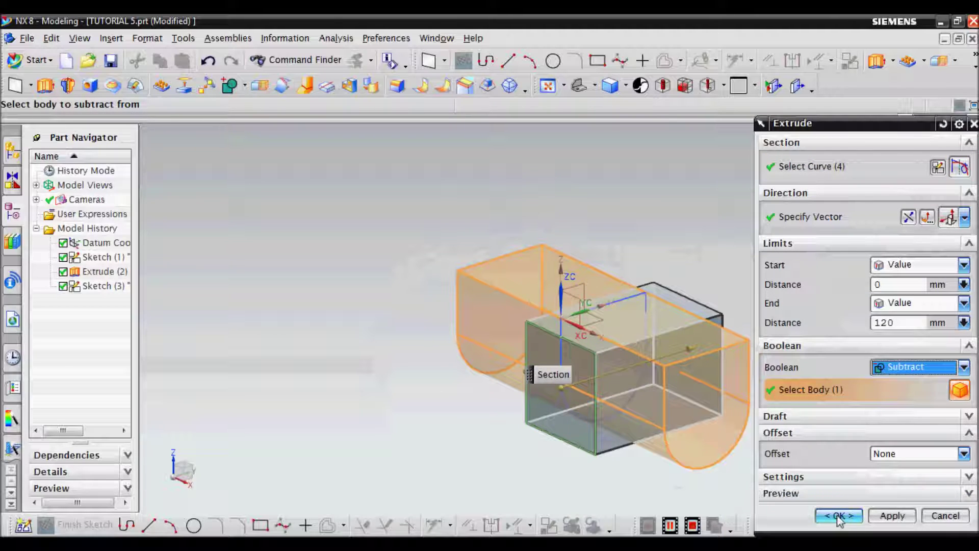
left_click(818, 512)
Step: Hide all sketches so that only the solid body and the coordinate system are displayed
left_click(883, 528)
left_click(886, 451)
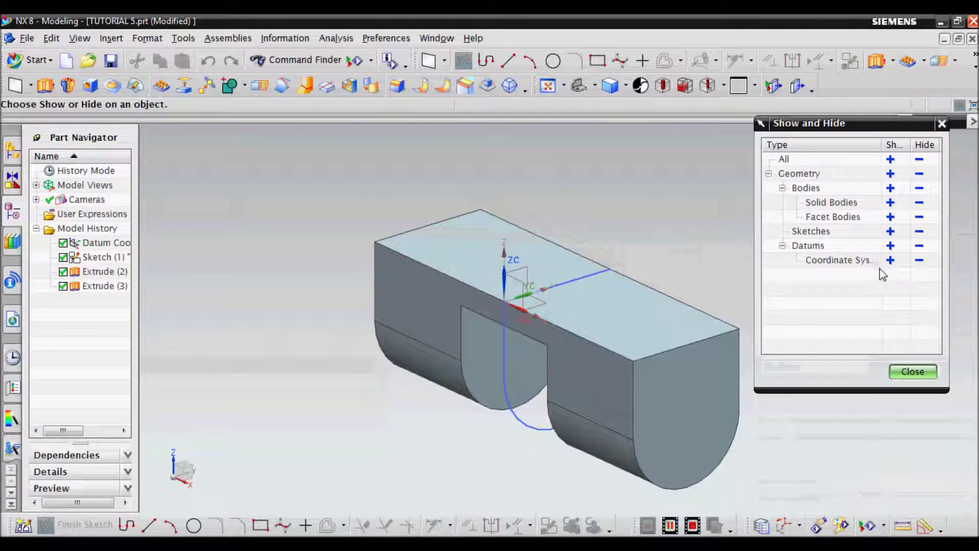
left_click(920, 231)
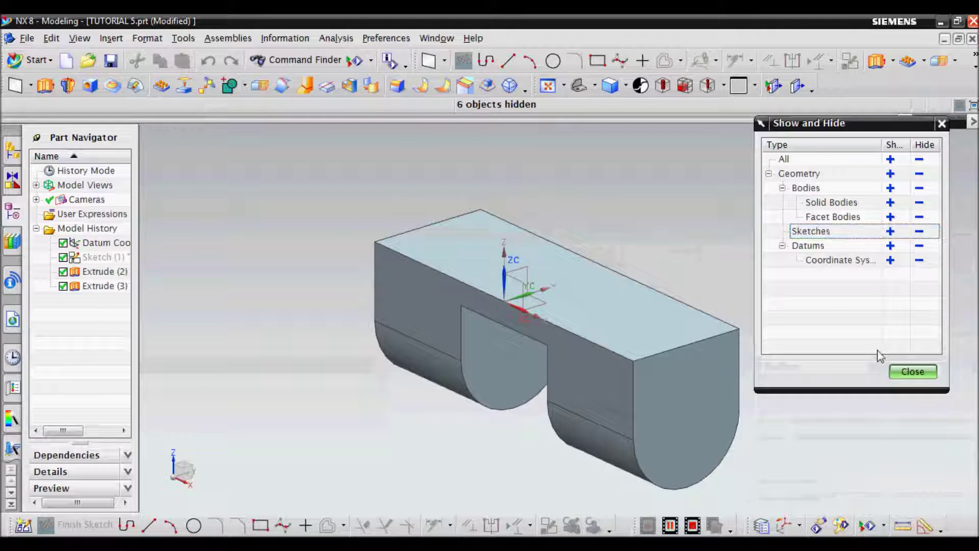
left_click(911, 372)
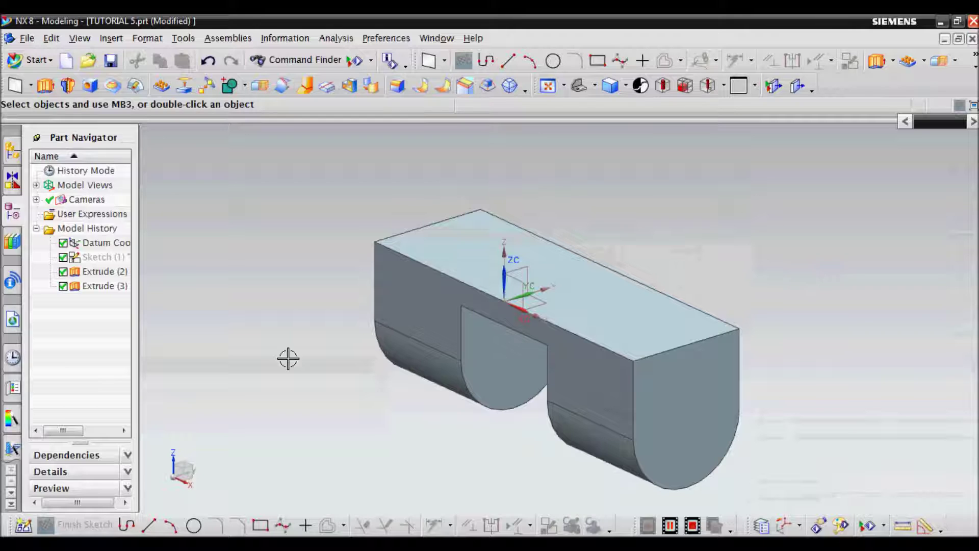
Step: Edit the first extrusion and set its symmetric distance to 60 mm
left_click(637, 403)
right_click(638, 401)
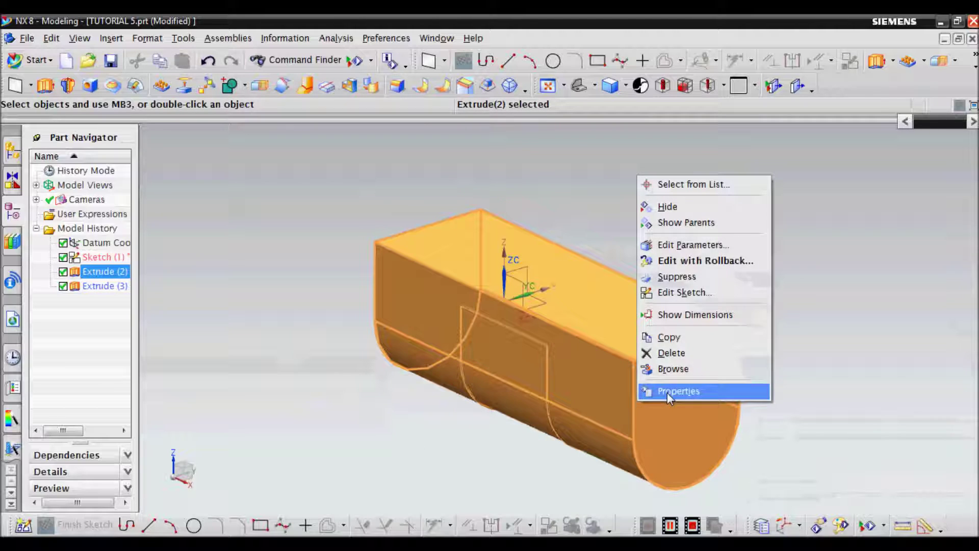
left_click(673, 244)
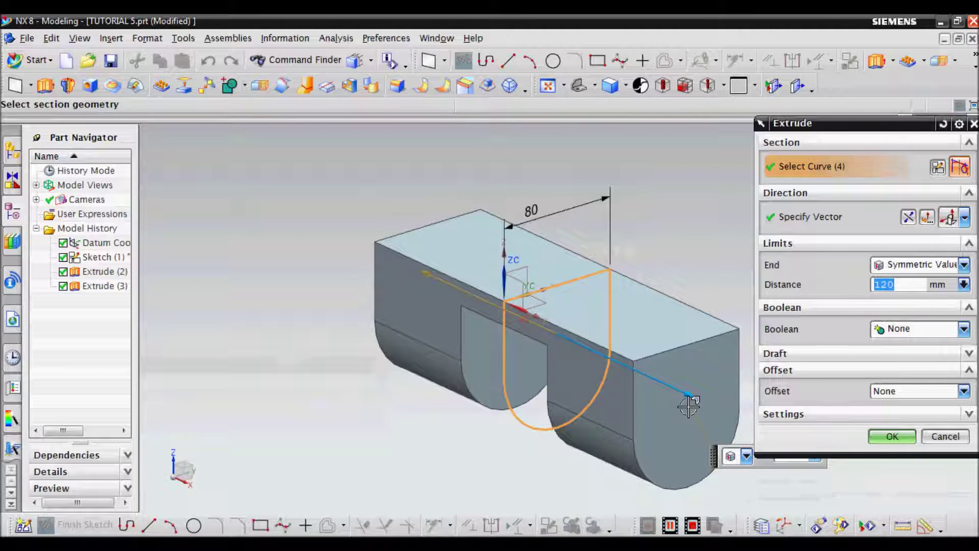
left_click(964, 285)
left_click(853, 297)
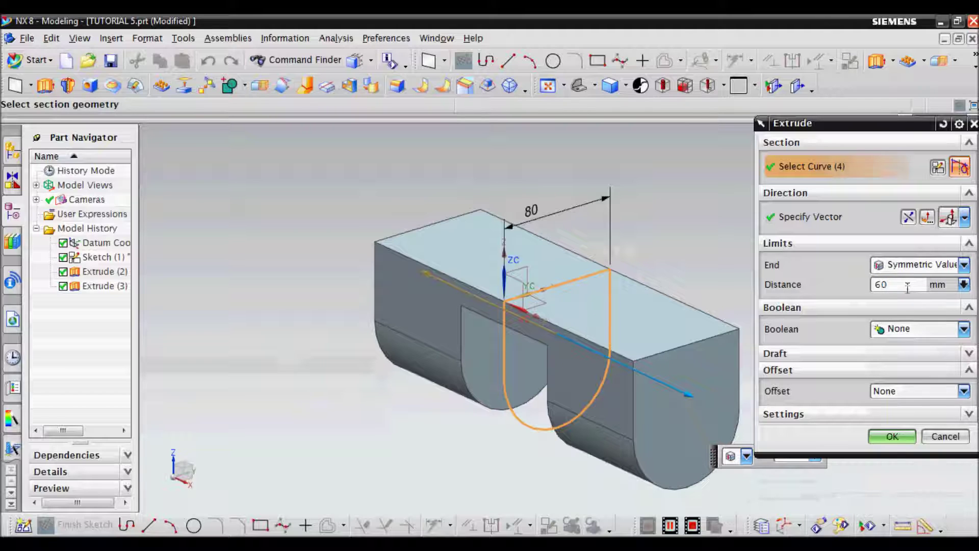
left_click(893, 437)
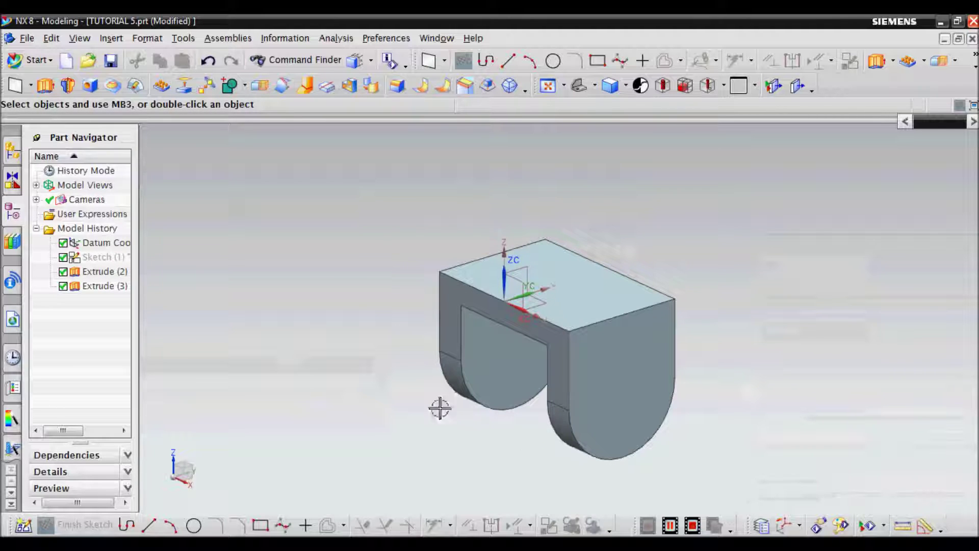
Step: Measure the body's length between the two short edges of its top face
scroll(634, 284, "up", 1)
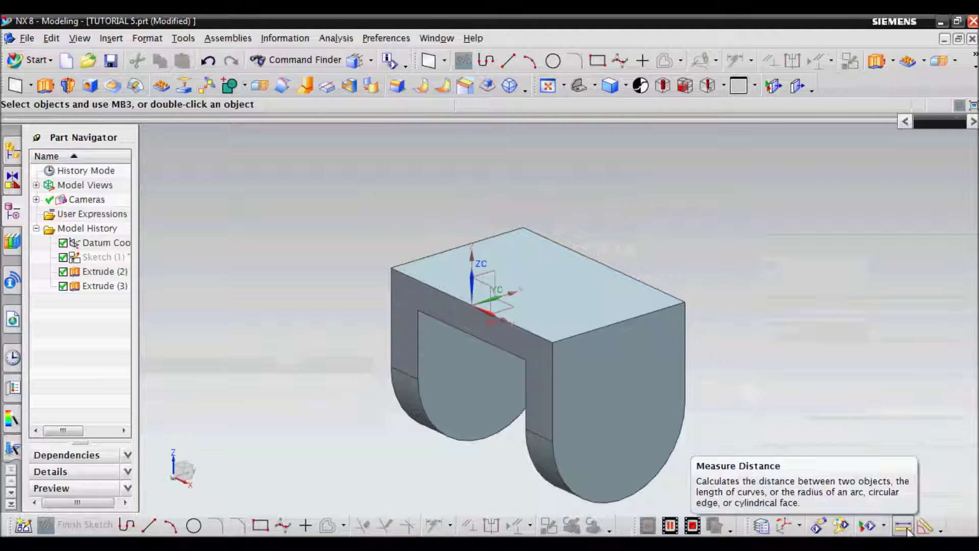
left_click(906, 528)
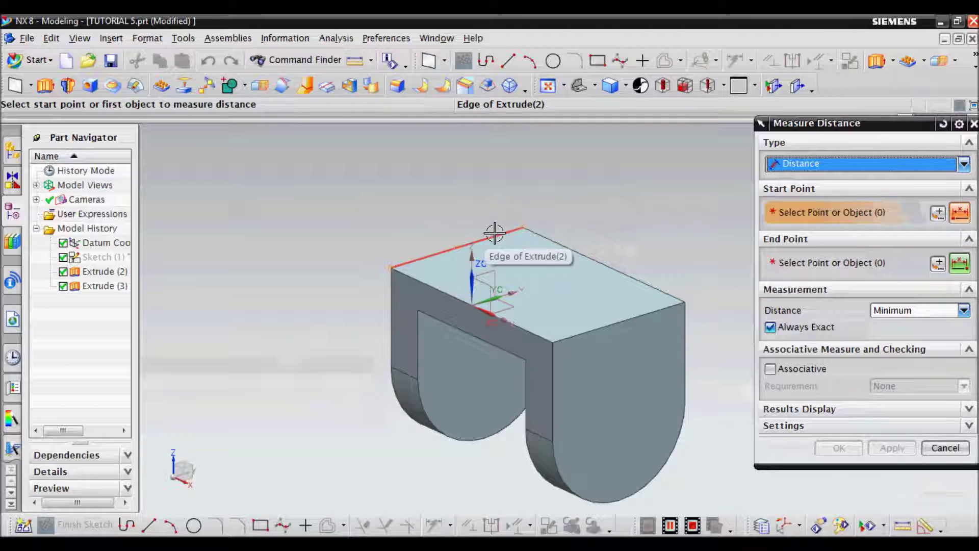
left_click(509, 232)
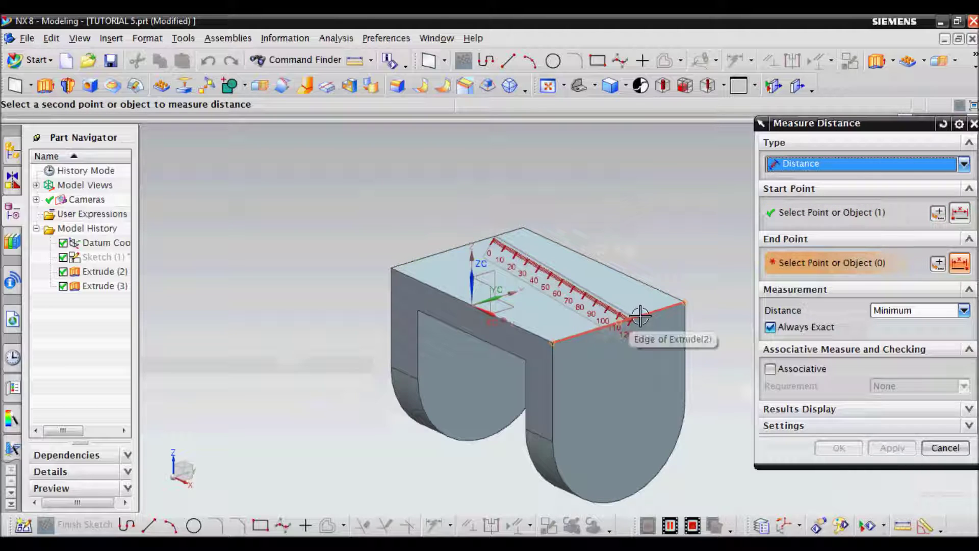
left_click(637, 319)
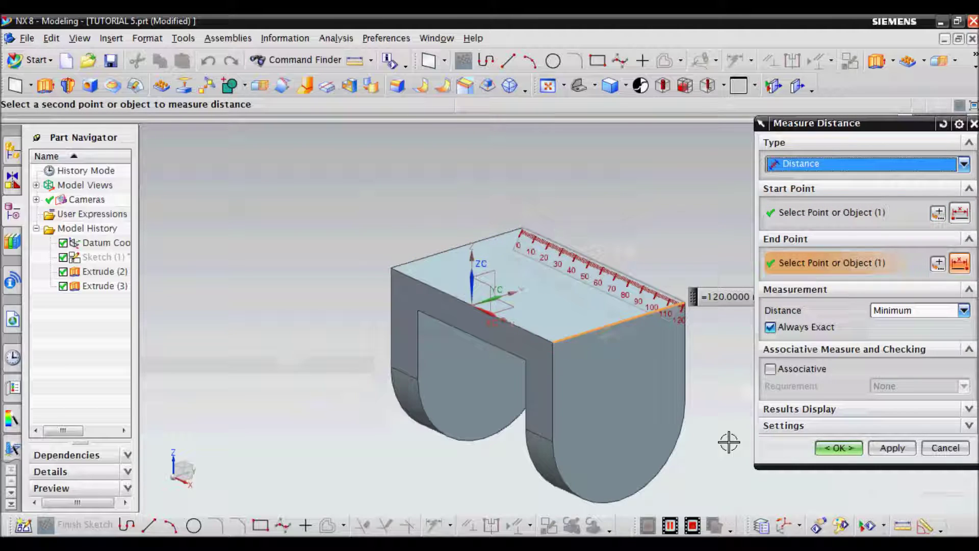
scroll(686, 356, "down", 3)
scroll(687, 356, "up", 3)
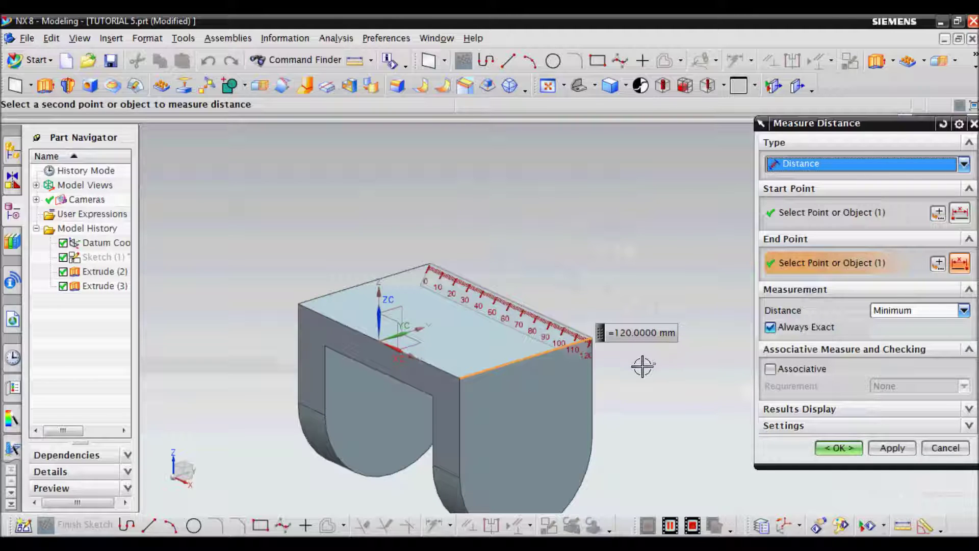
scroll(643, 366, "down", 1)
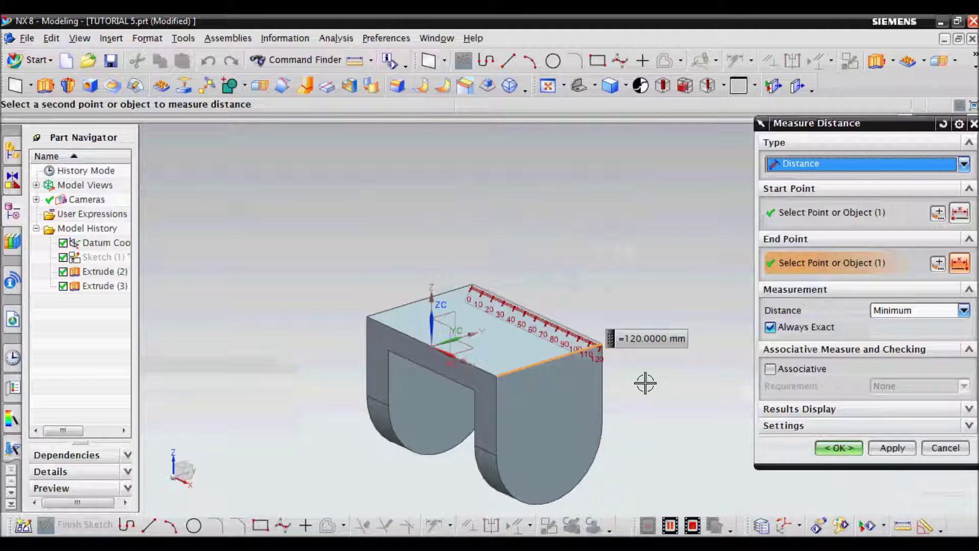
Step: Measure the body's width between the two long edges of its top face
left_click(905, 528)
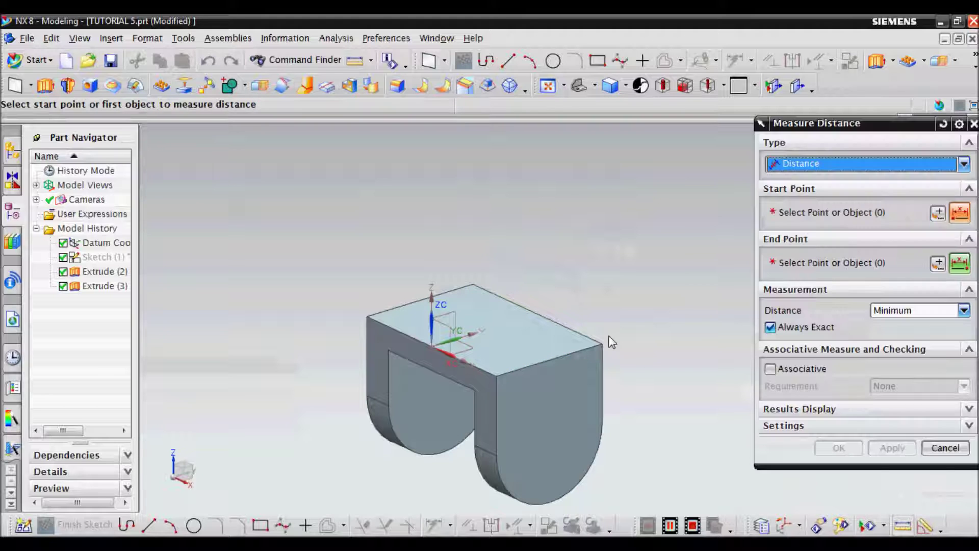
left_click(590, 334)
left_click(480, 370)
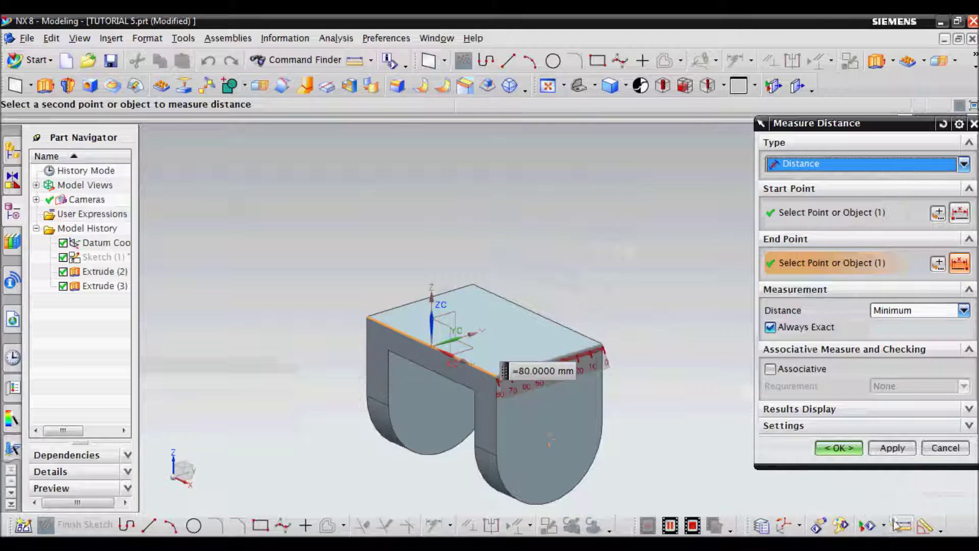
Step: Measure the angle between the near end face's bottom arc and its adjoining outer vertical edge
left_click(925, 528)
left_click(571, 499)
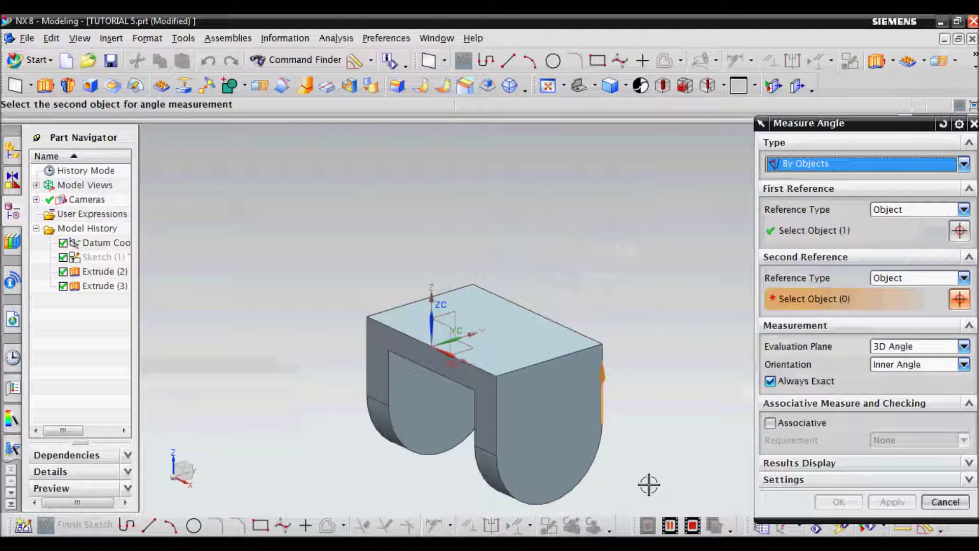
left_click(607, 372)
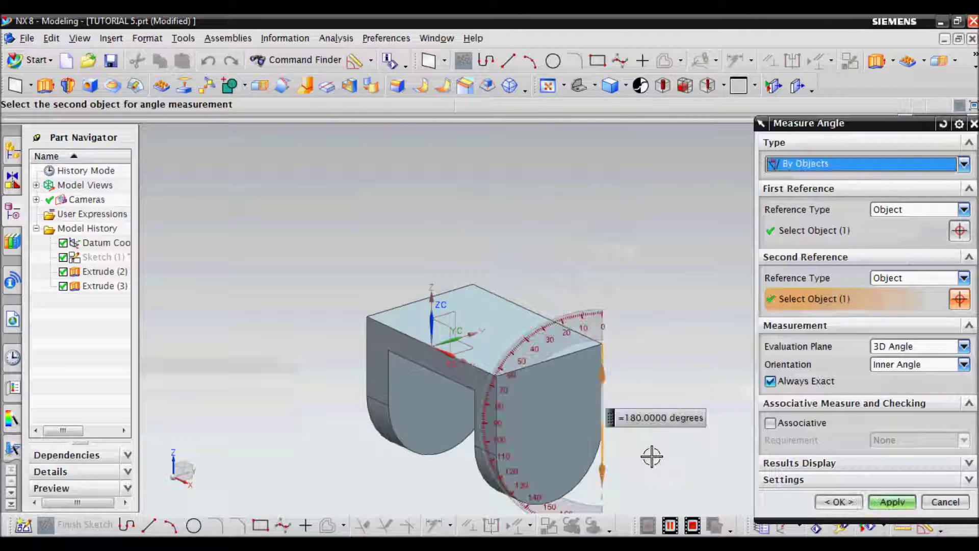
middle_click(703, 432)
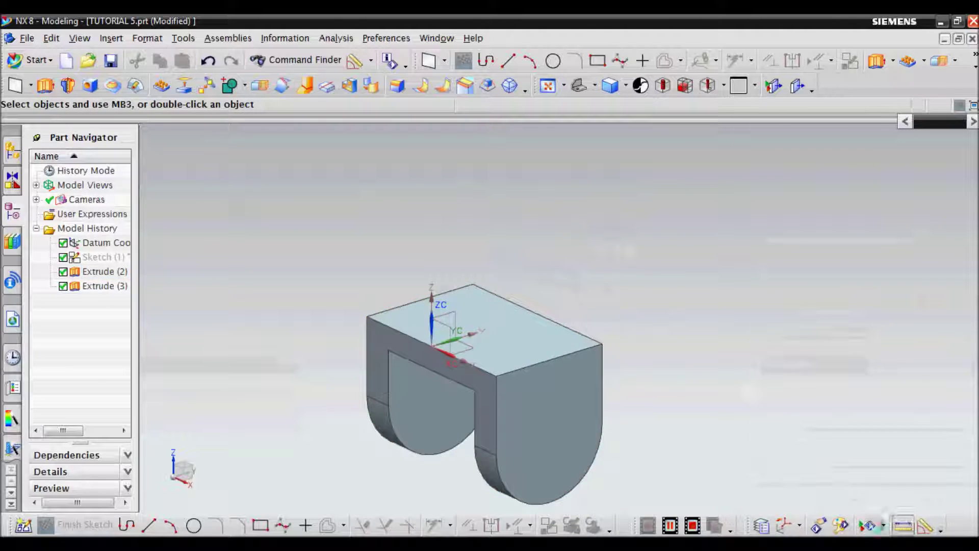
Step: Measure the distance from the midpoint of the side face's top edge to the centre of its bottom arc
key("ctrl+shift+d")
left_click(542, 361)
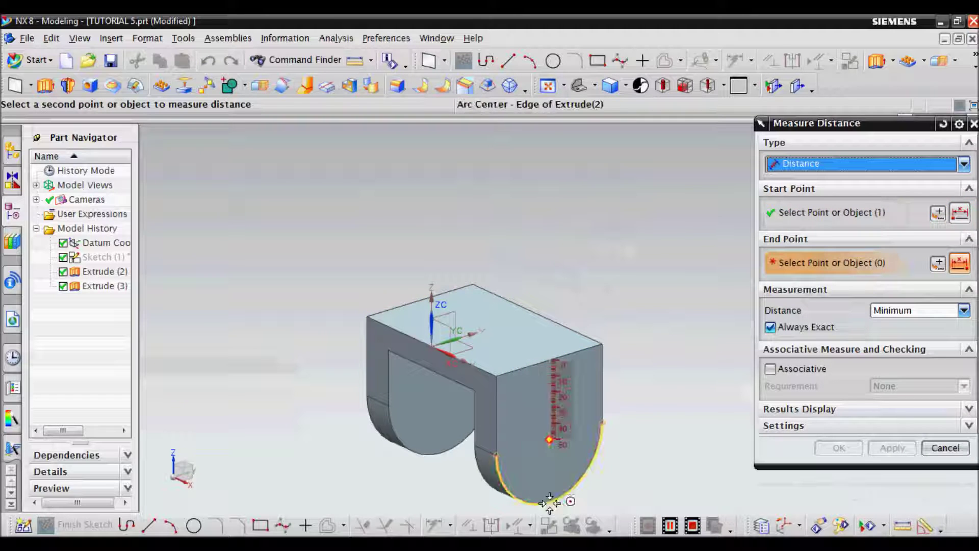
left_click(552, 442)
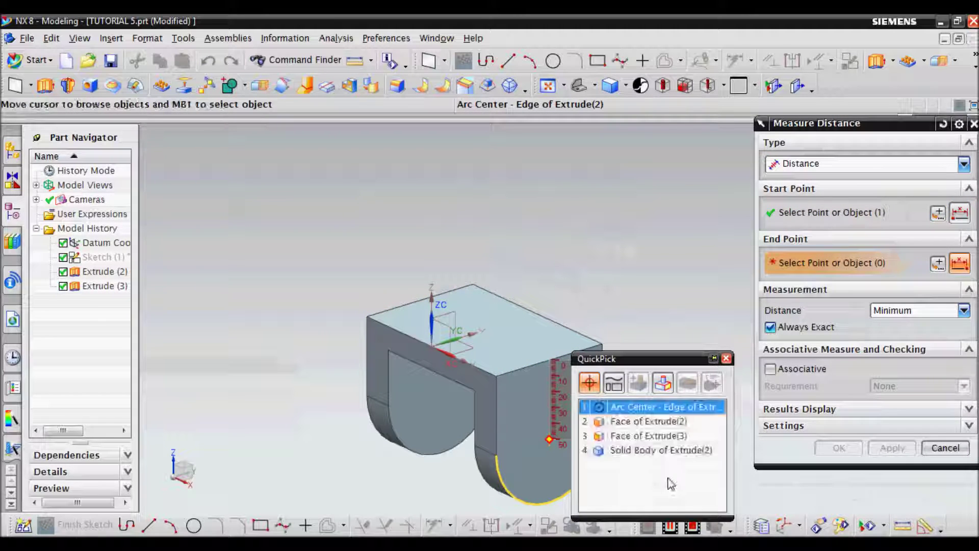
left_click(622, 410)
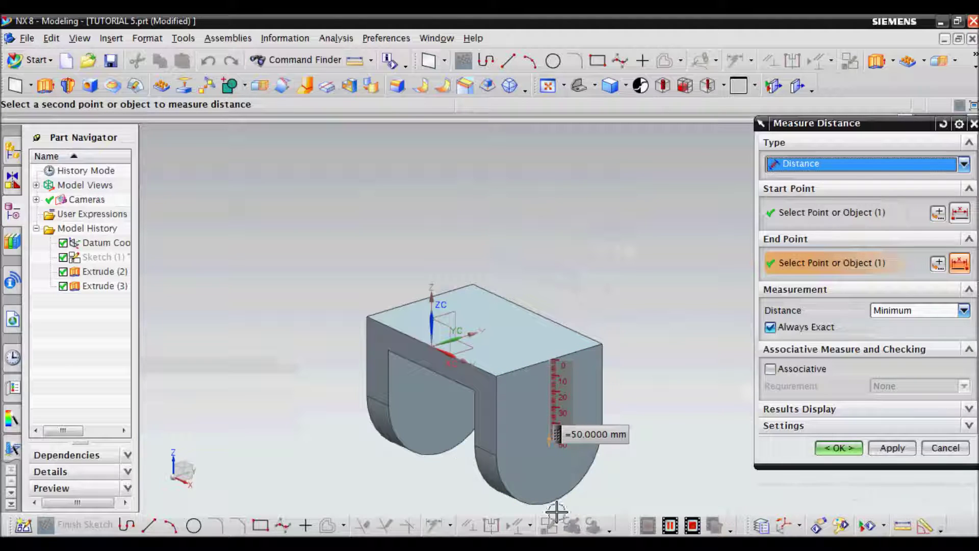
left_click(839, 448)
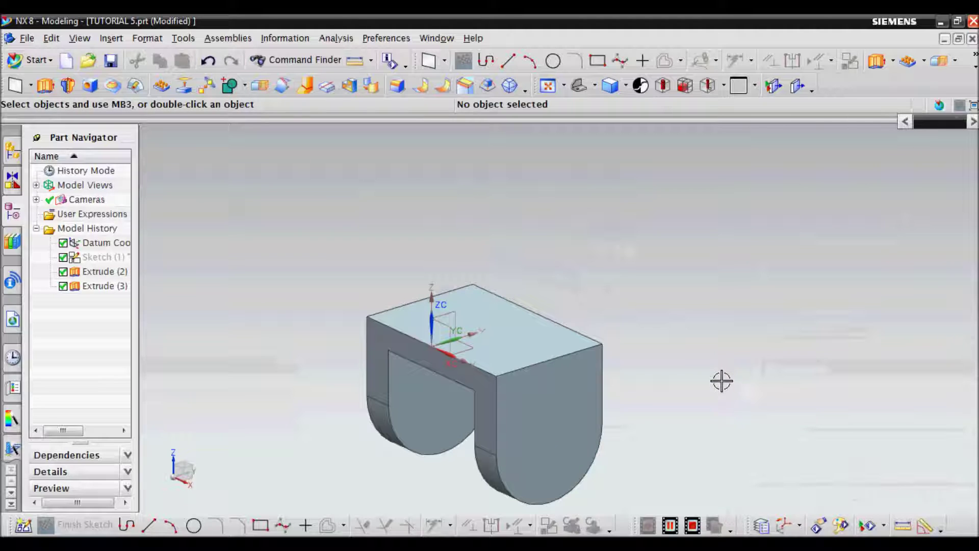
Step: Start an extrusion sketch on the body's top face and draw an 80 mm diameter circle at the face's centre
key("x")
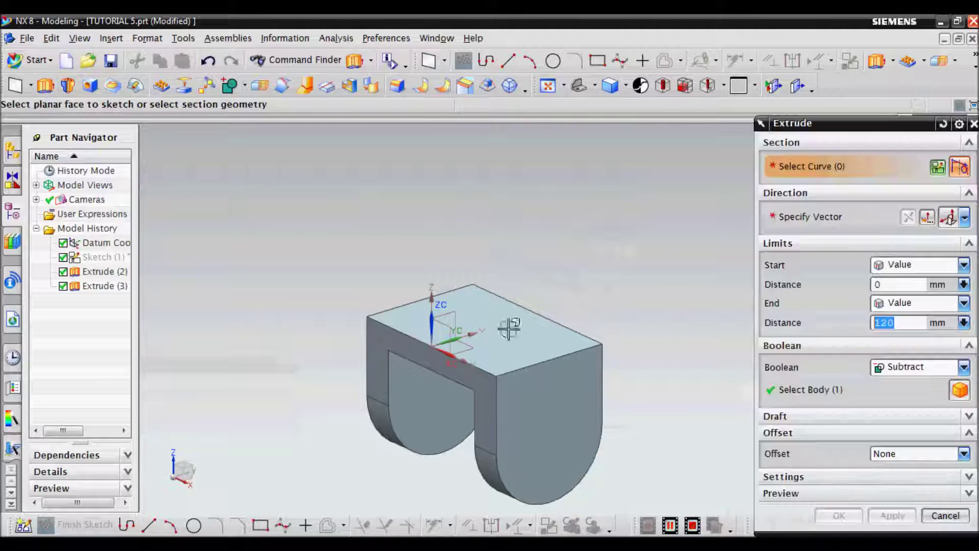
left_click(514, 328)
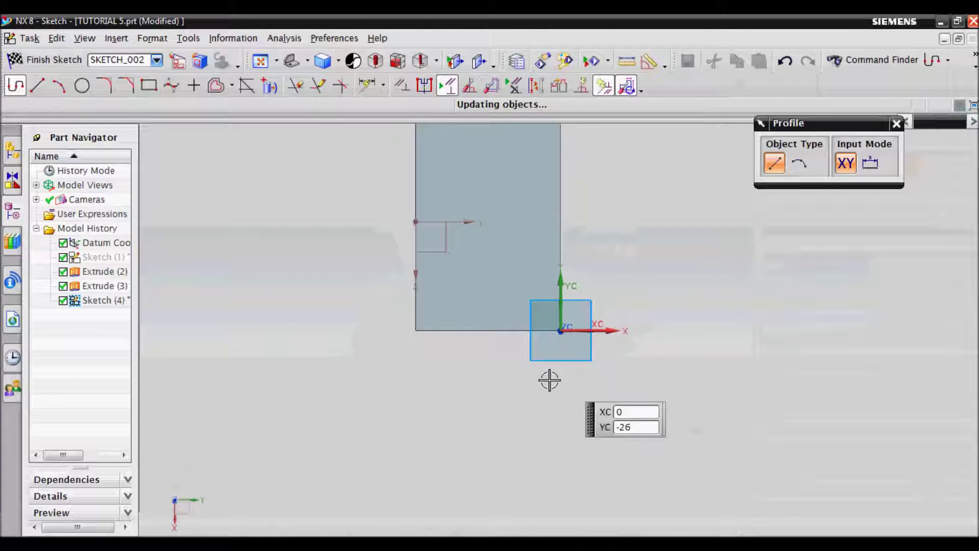
left_click(82, 86)
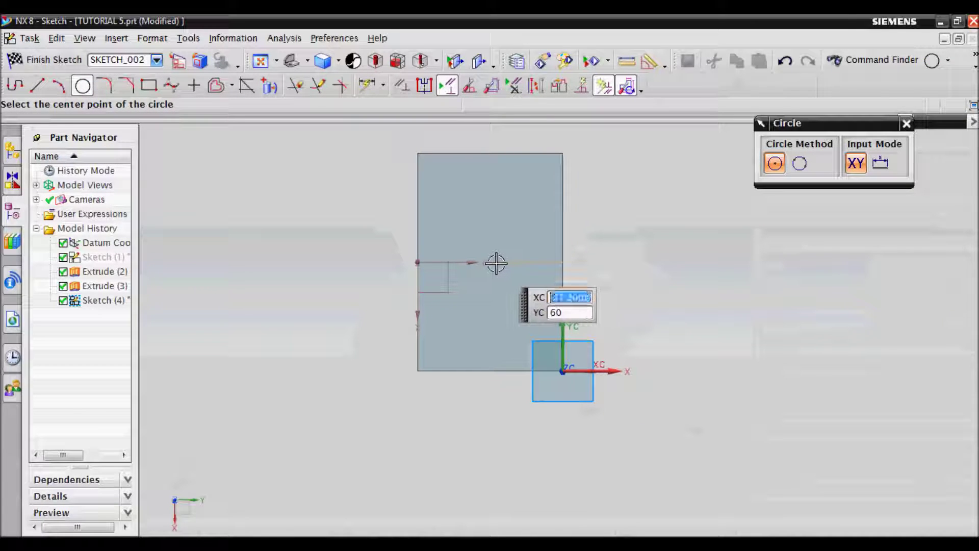
left_click(495, 263)
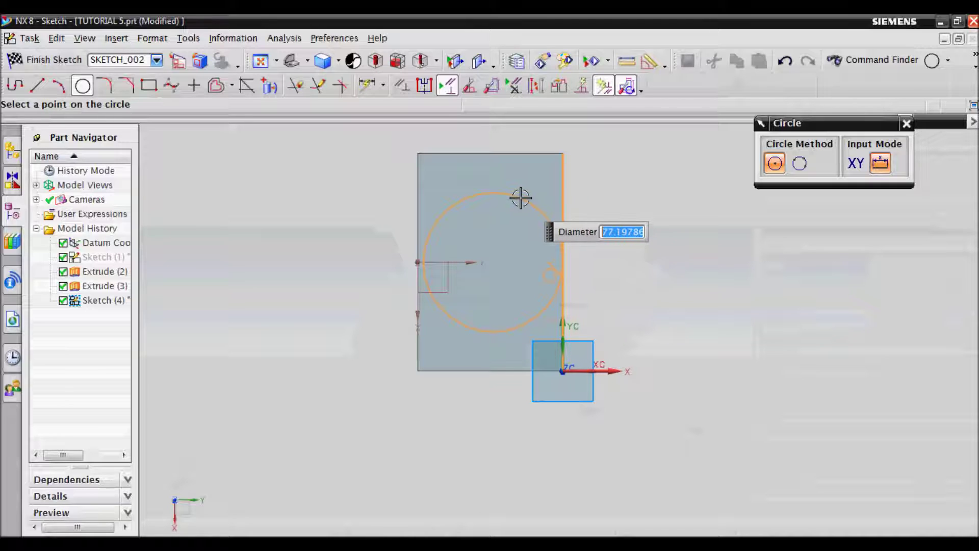
type("8")
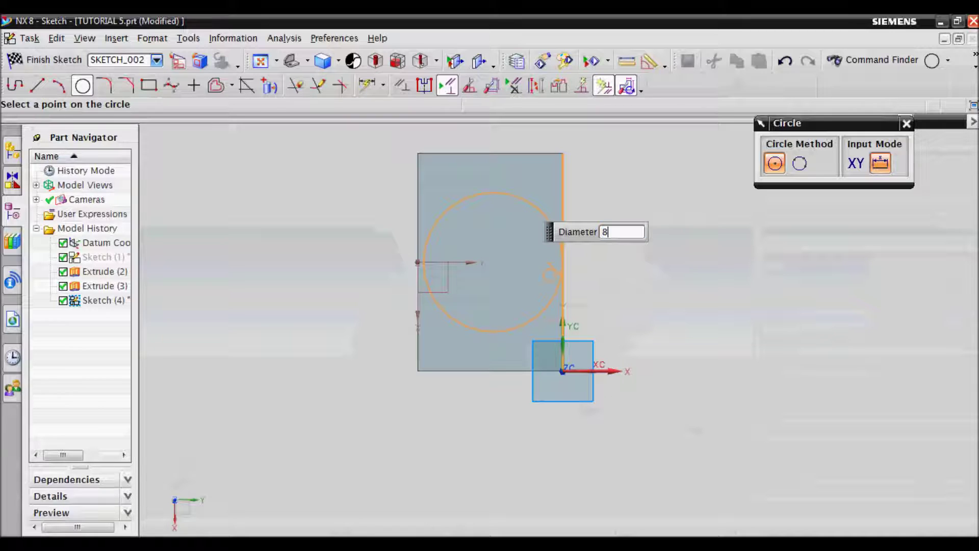
type("0")
key("Return")
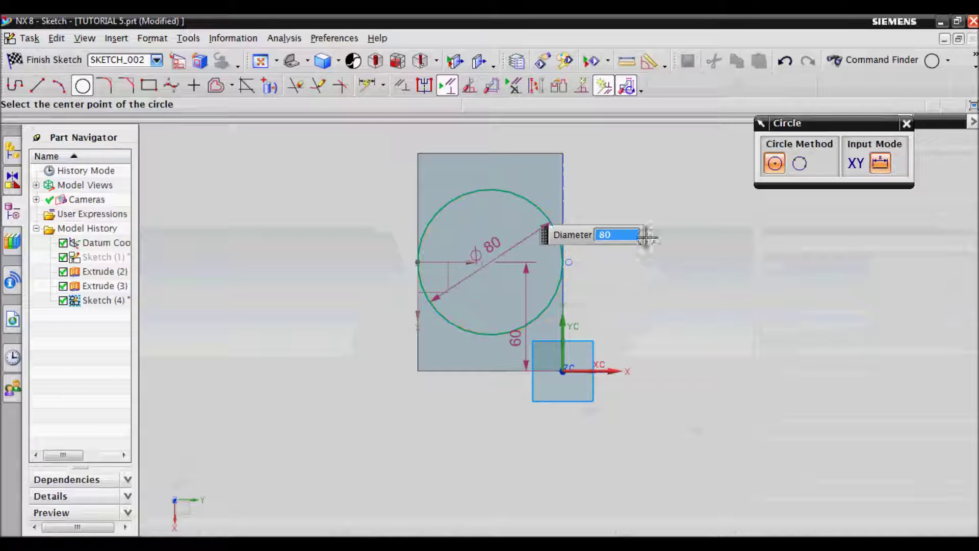
left_click(683, 230)
key("Escape")
key("Escape")
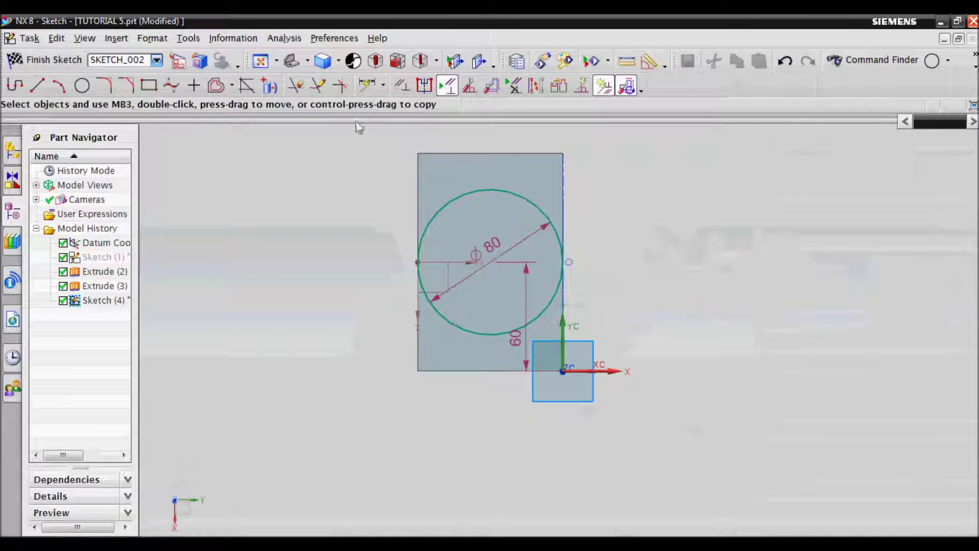
Step: Add a diameter dimension to the circle, placed outside the body's outline
left_click(364, 85)
left_click(445, 200)
left_click(383, 187)
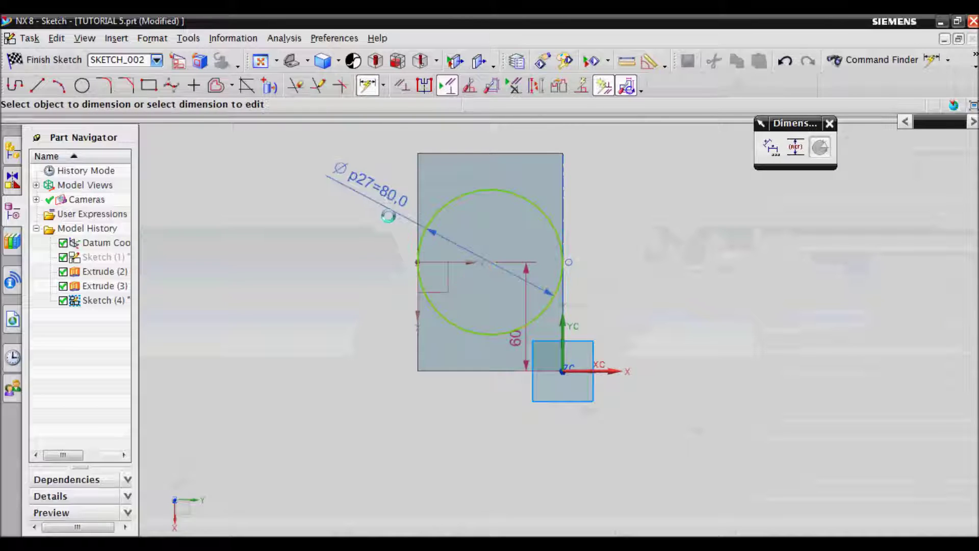
key("Escape")
Step: Sketch a concentric circle of 60 mm diameter inside the first circle
left_click(82, 86)
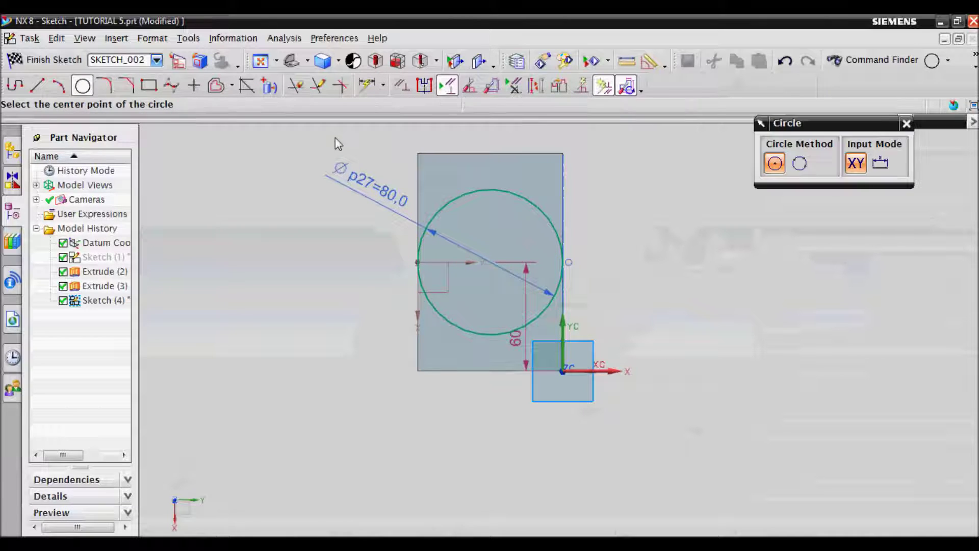
left_click(489, 262)
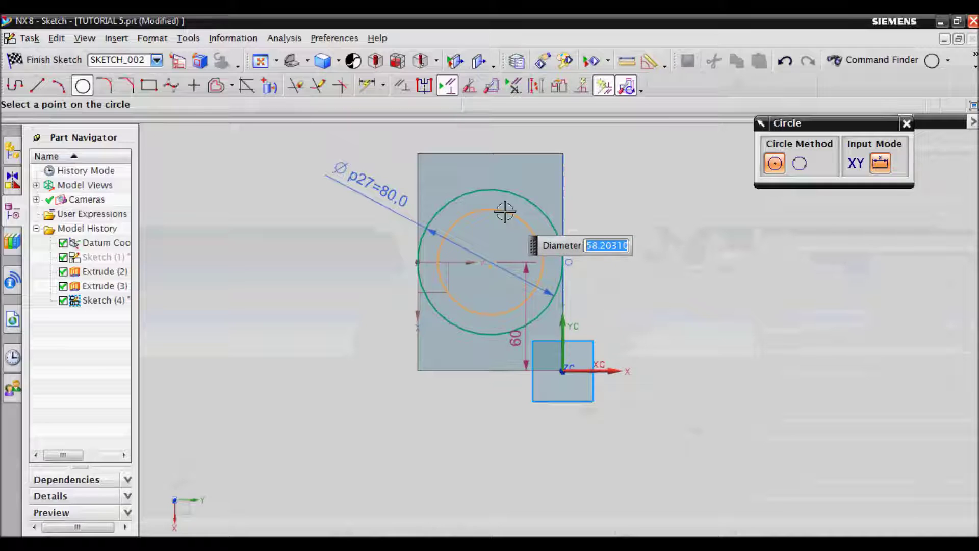
type("60")
key("Return")
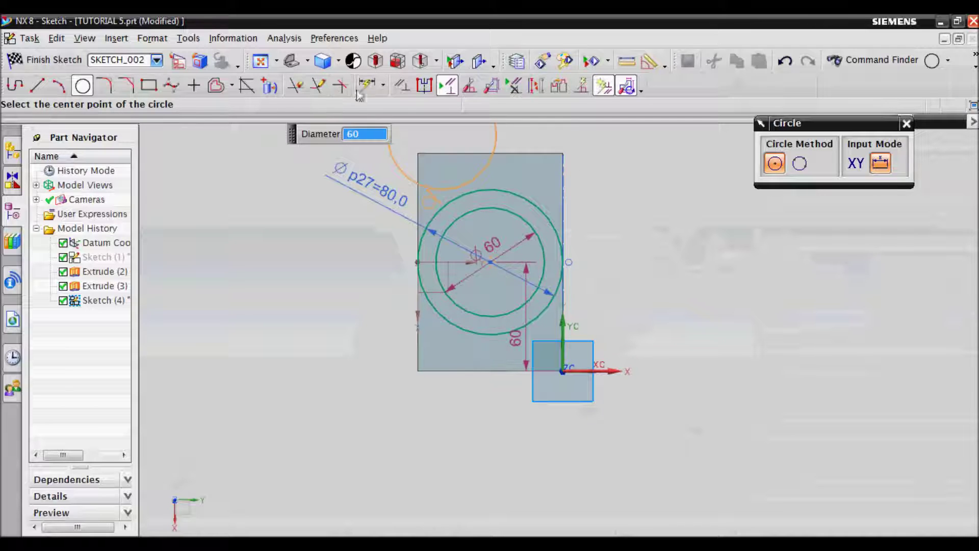
key("Escape")
Step: Add a diameter dimension to the inner circle, placed outside the body's outline
double_click(448, 293)
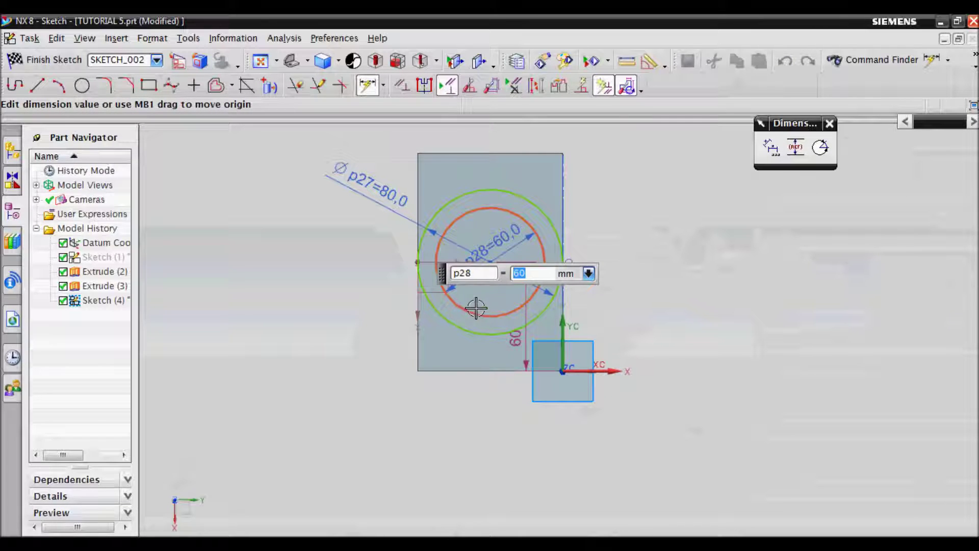
key("Return")
left_click(367, 85)
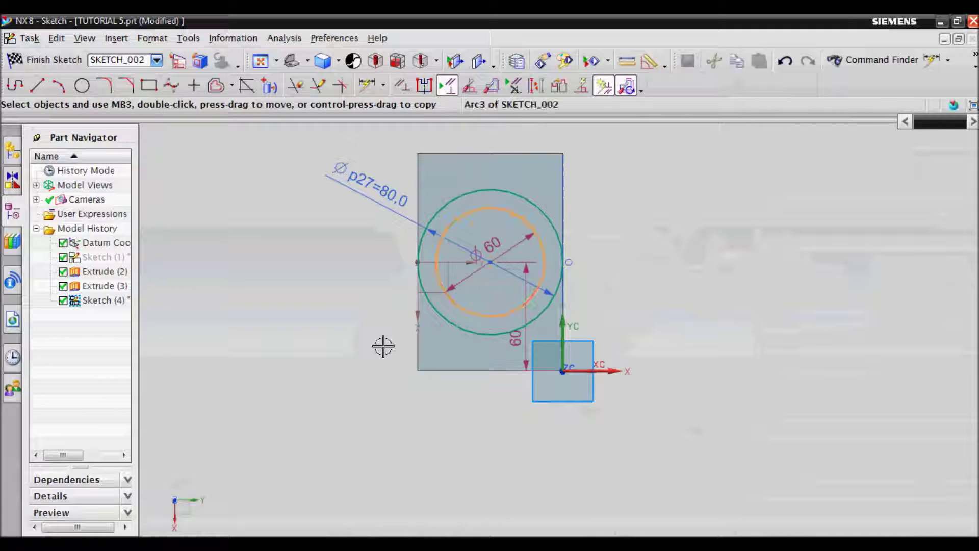
left_click(367, 86)
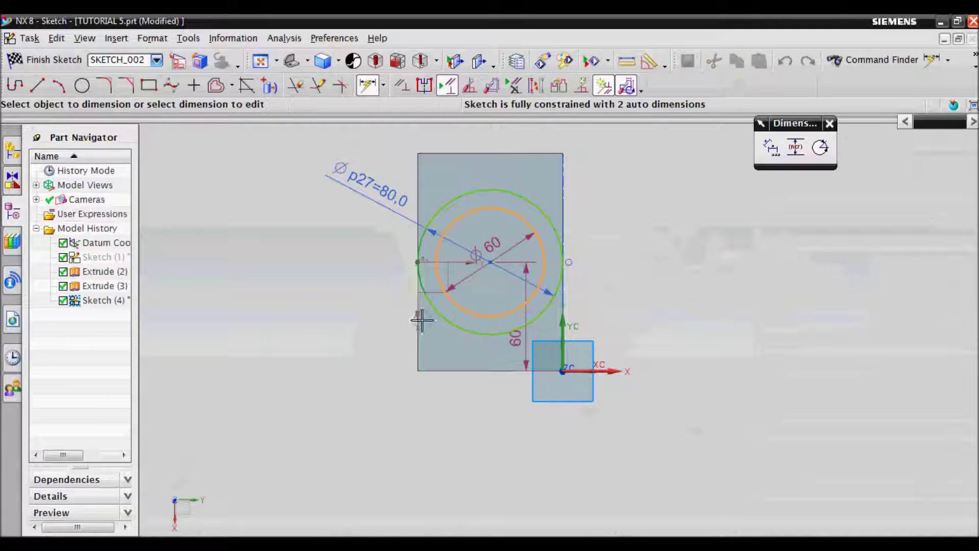
left_click(421, 241)
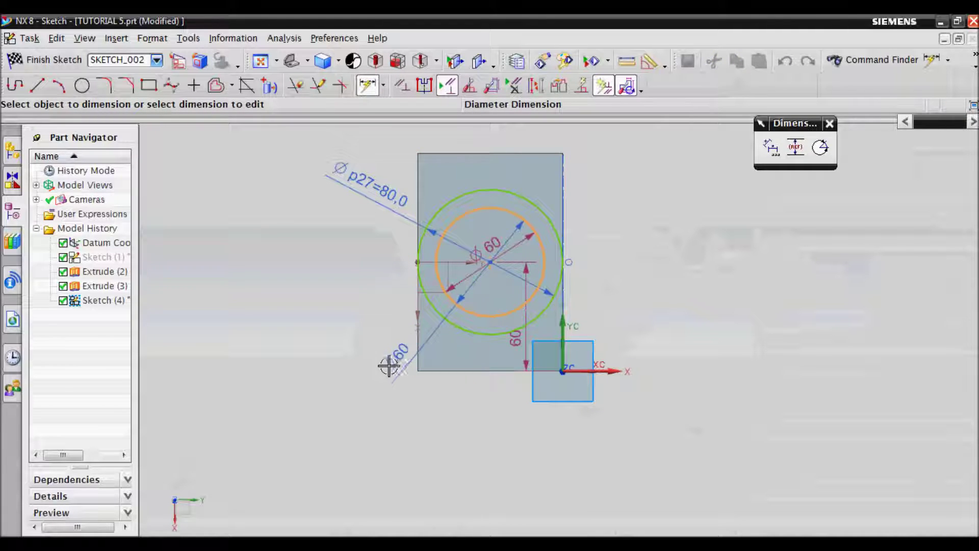
left_click(361, 400)
key("Escape")
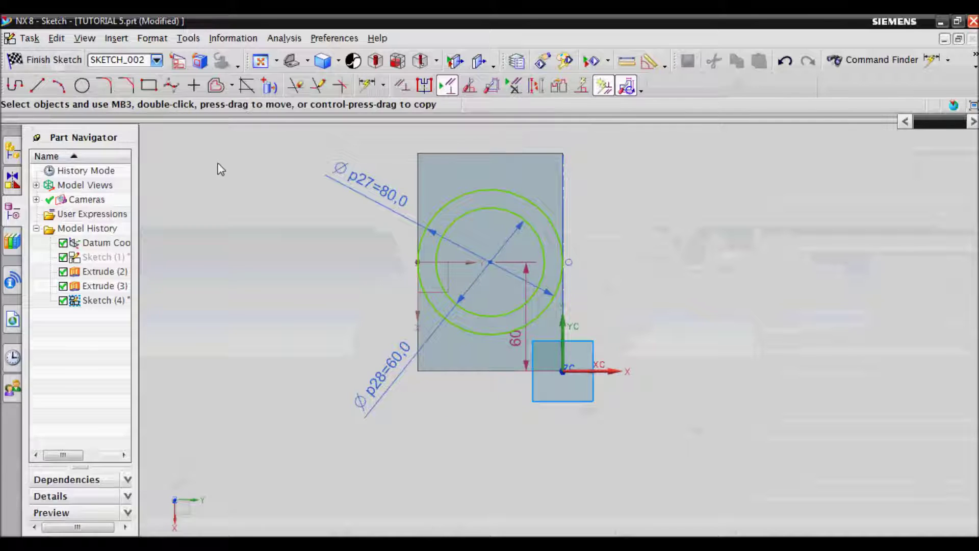
Step: Extrude the two concentric circles from 0 to 20 mm as a ring on the top face, with Boolean set to None
key("x")
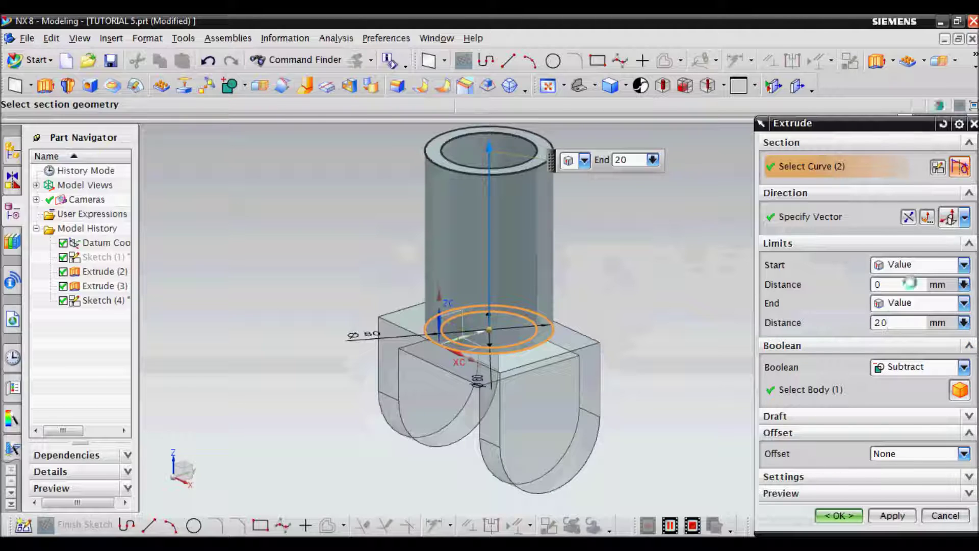
left_click(841, 516)
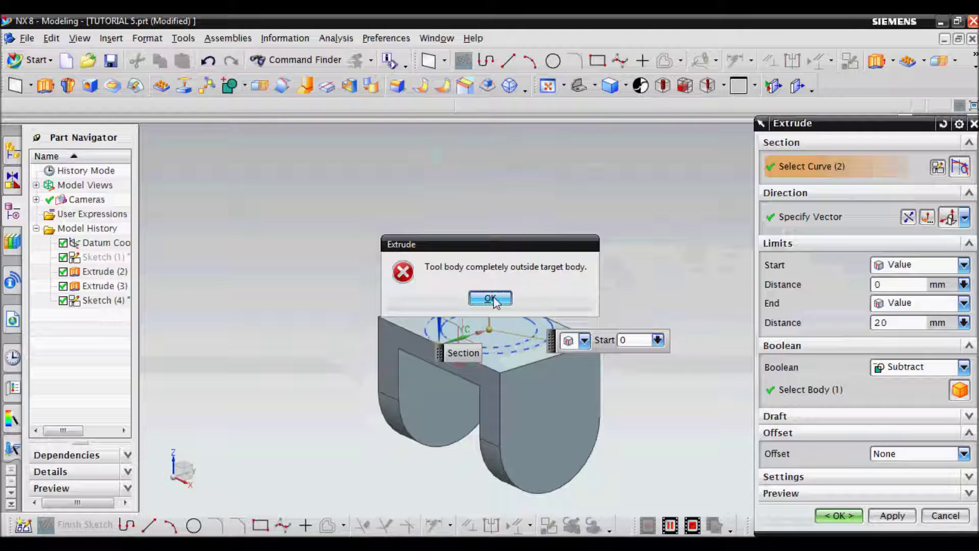
left_click(490, 299)
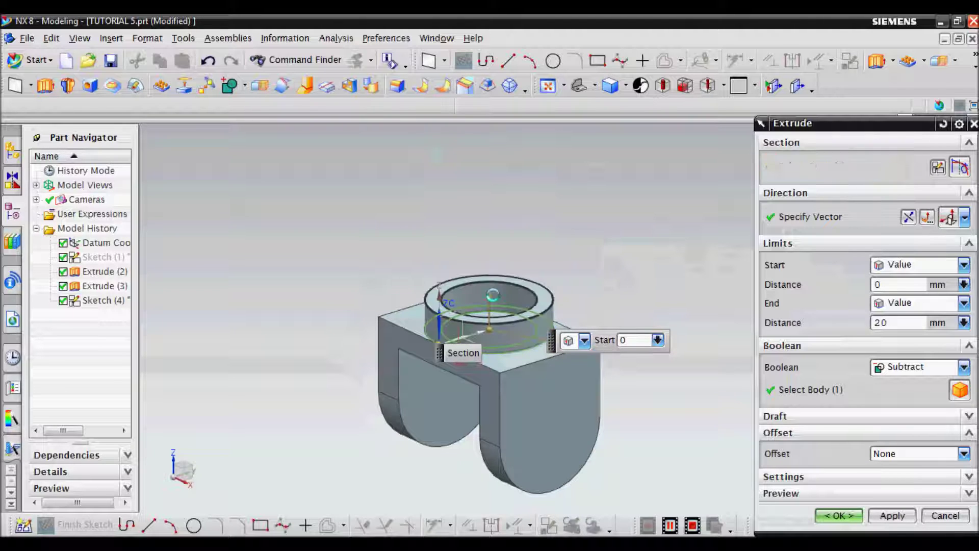
left_click(964, 366)
left_click(913, 383)
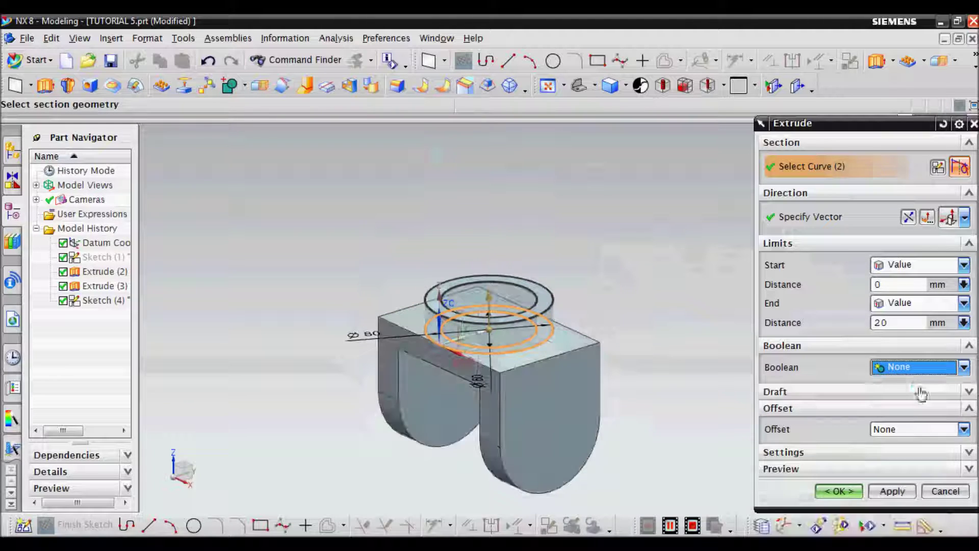
left_click(839, 491)
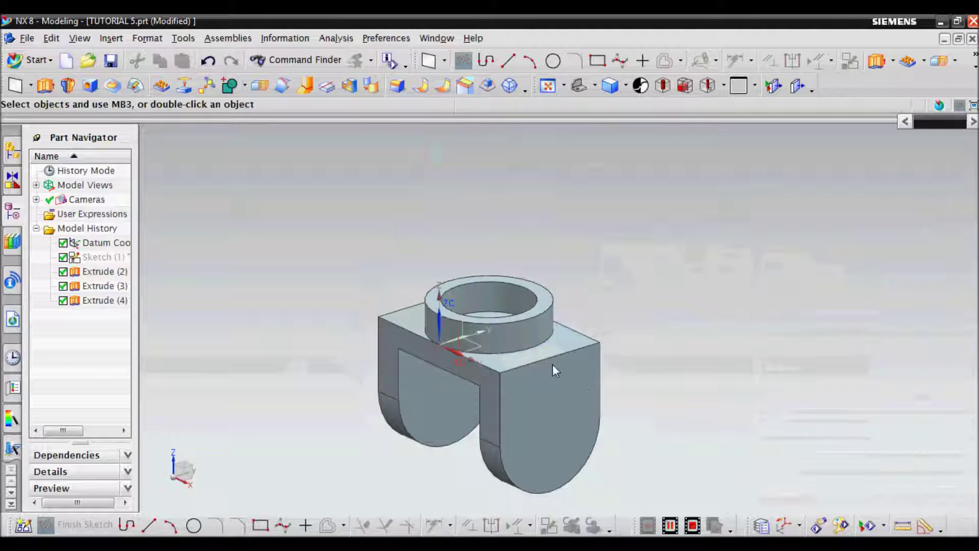
Step: Reopen the first extrusion's U-profile sketch and draw a 32 mm diameter circle at the centre of the bottom arc
scroll(535, 425, "up", 2)
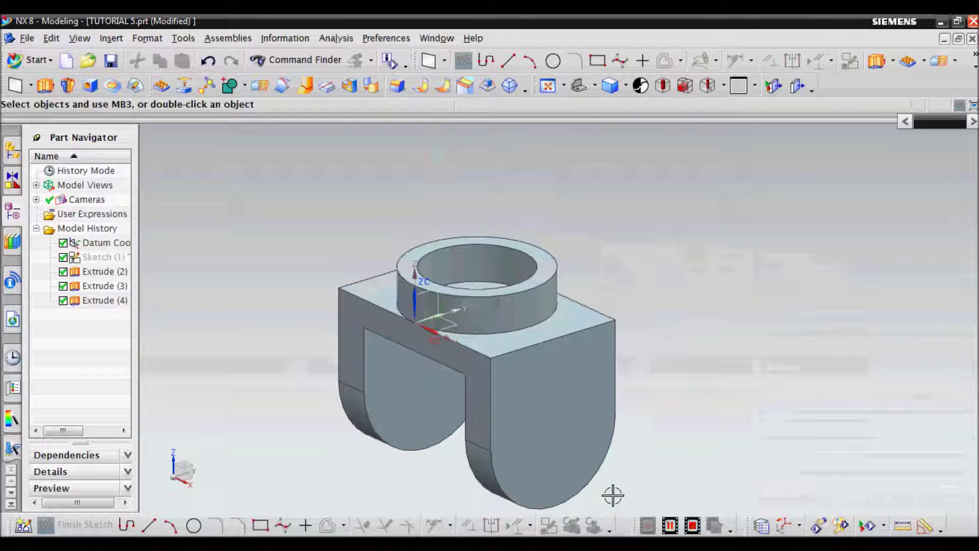
left_click(100, 259)
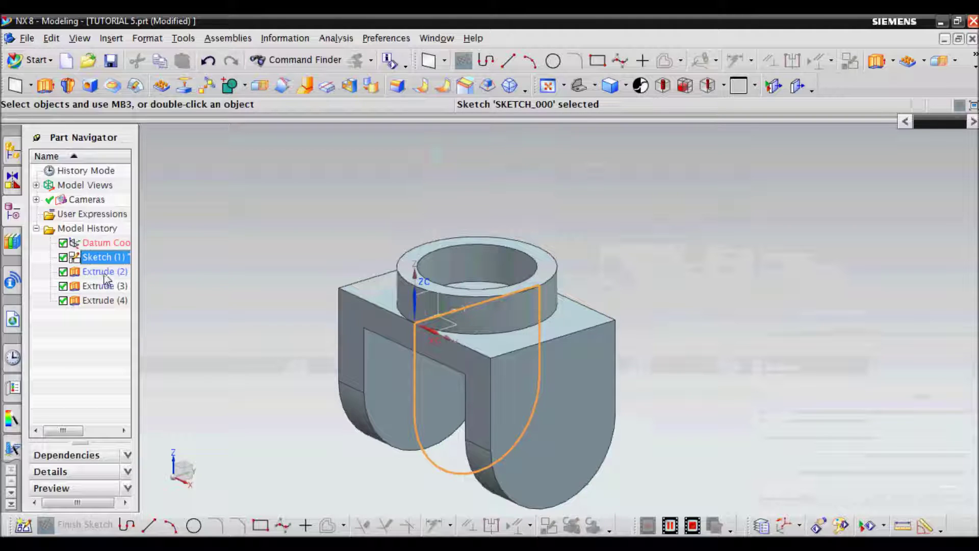
left_click(107, 273)
left_click(105, 257)
double_click(105, 256)
right_click(105, 257)
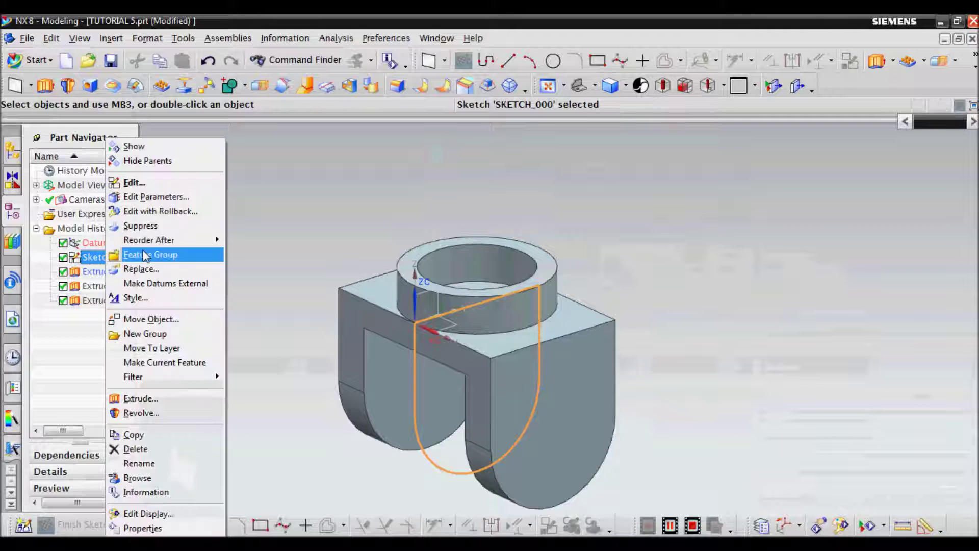
left_click(153, 181)
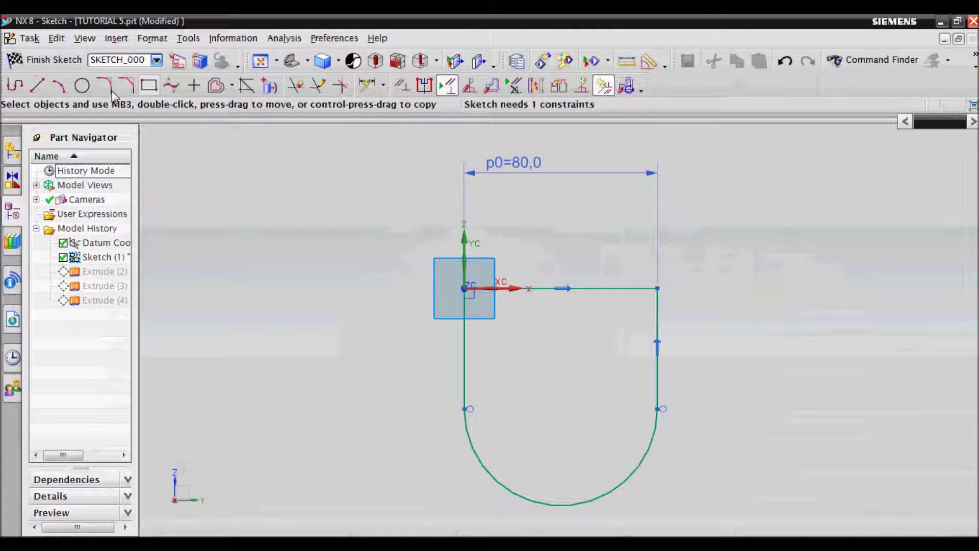
left_click(83, 86)
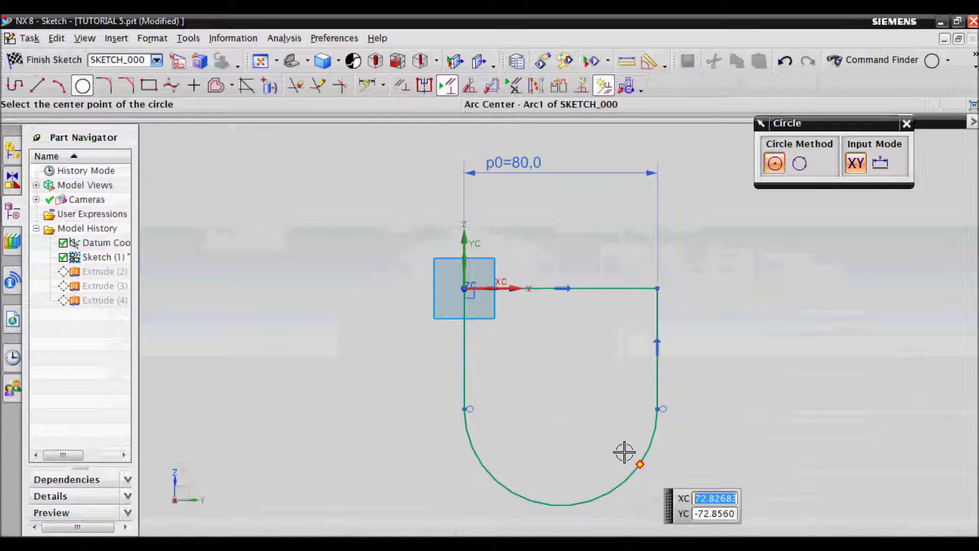
left_click(562, 408)
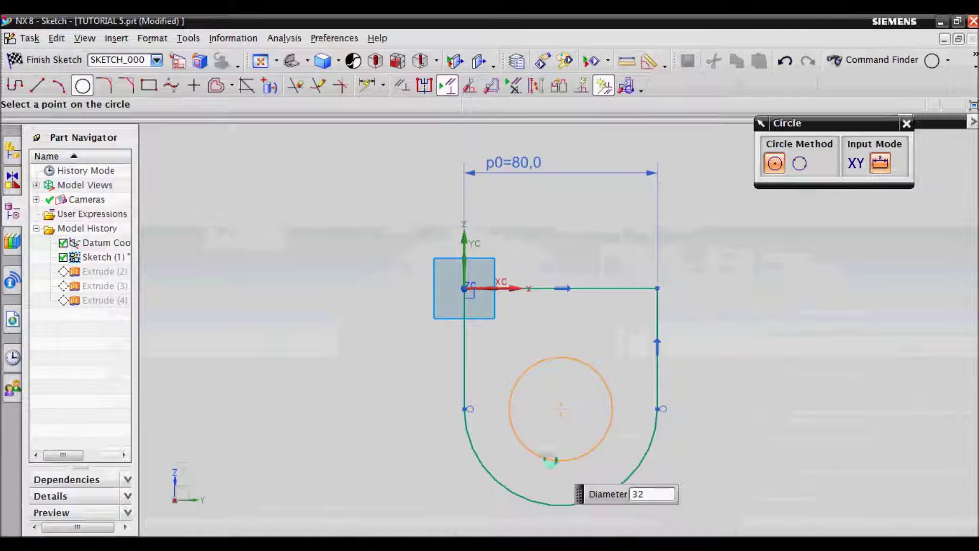
key("Return")
Step: Dimension the hole circle's diameter and finish the sketch so the body updates
left_click(367, 86)
left_click(529, 399)
left_click(451, 490)
key("Escape")
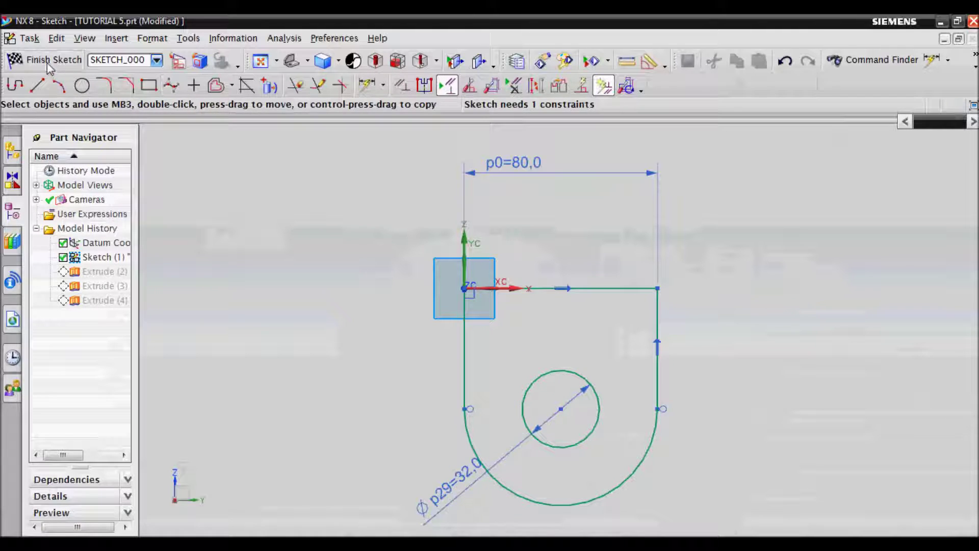
left_click(48, 63)
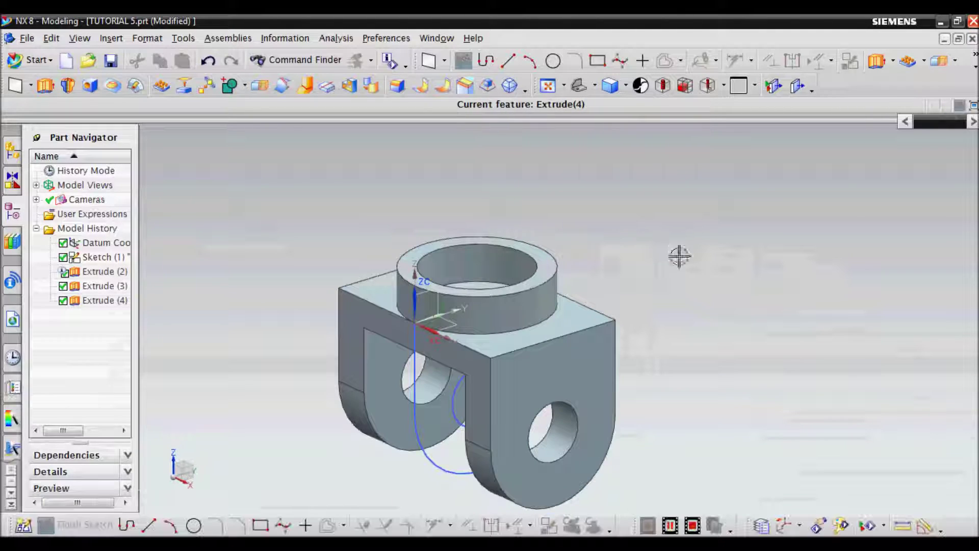
Step: Hide the sketches in the model, leaving the solid geometry and datum coordinate system displayed
left_click(884, 526)
left_click(867, 448)
left_click(920, 246)
left_click(913, 371)
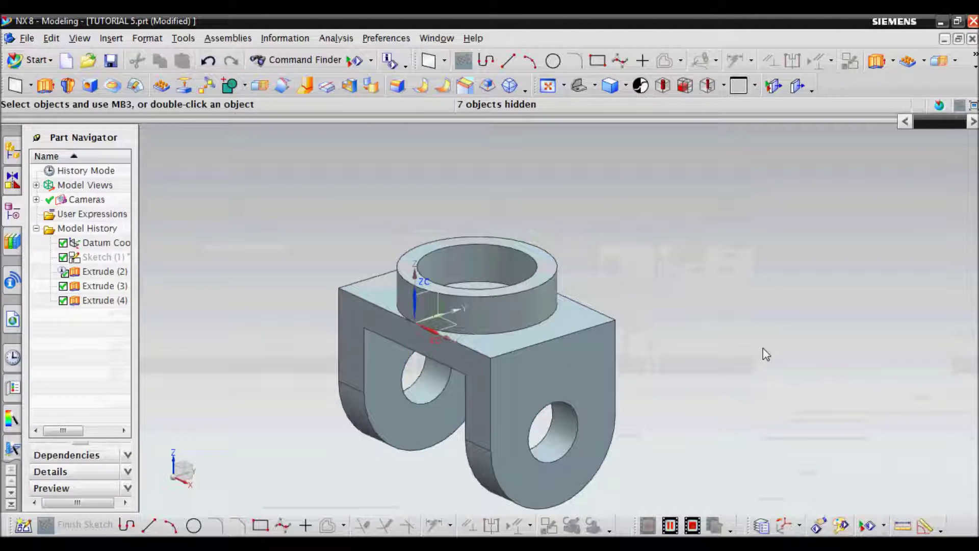
scroll(612, 306, "up", 2)
scroll(501, 220, "down", 3)
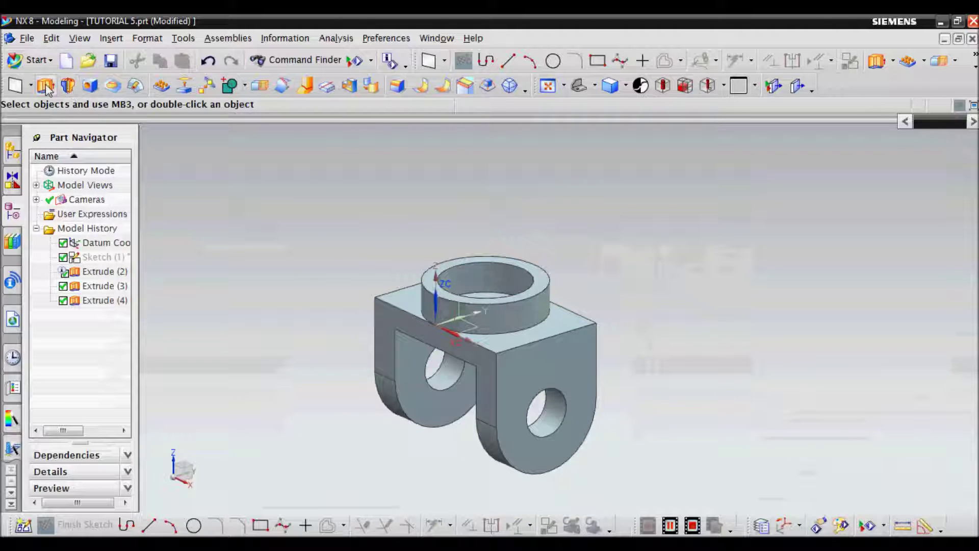
Step: Start an extrude sketch on the body's top face and draw a 15 mm diameter circle at the ring's centre
key("x")
middle_click_drag(500, 305, 490, 276)
left_click(489, 277)
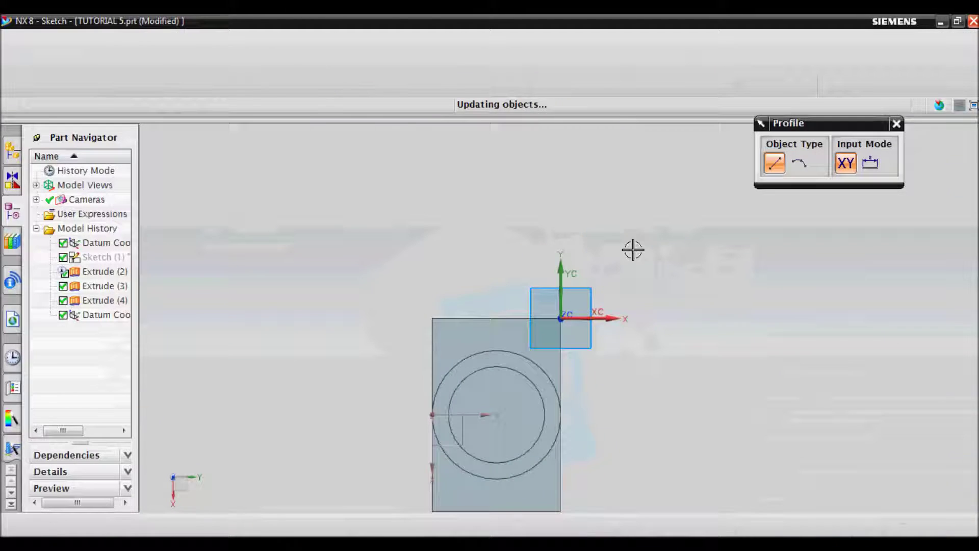
left_click(83, 86)
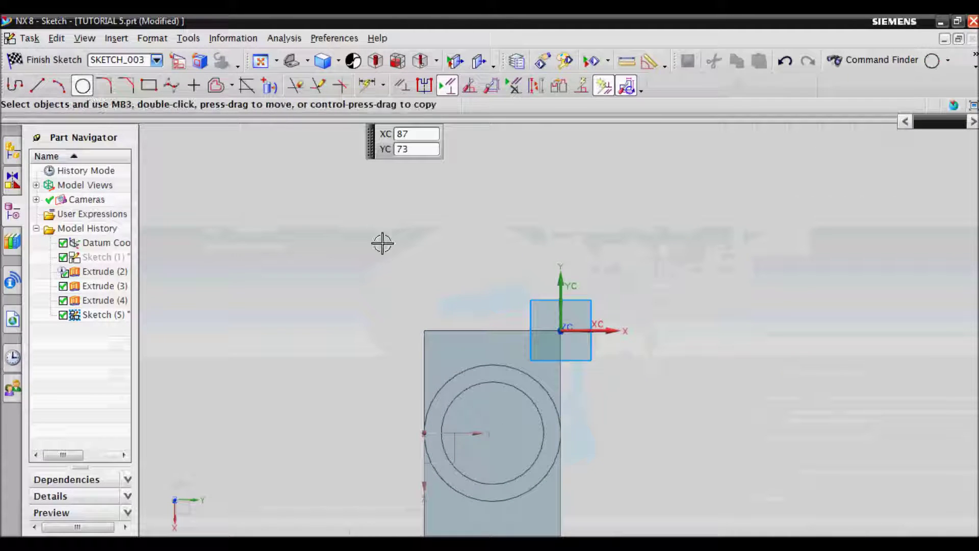
left_click(519, 413)
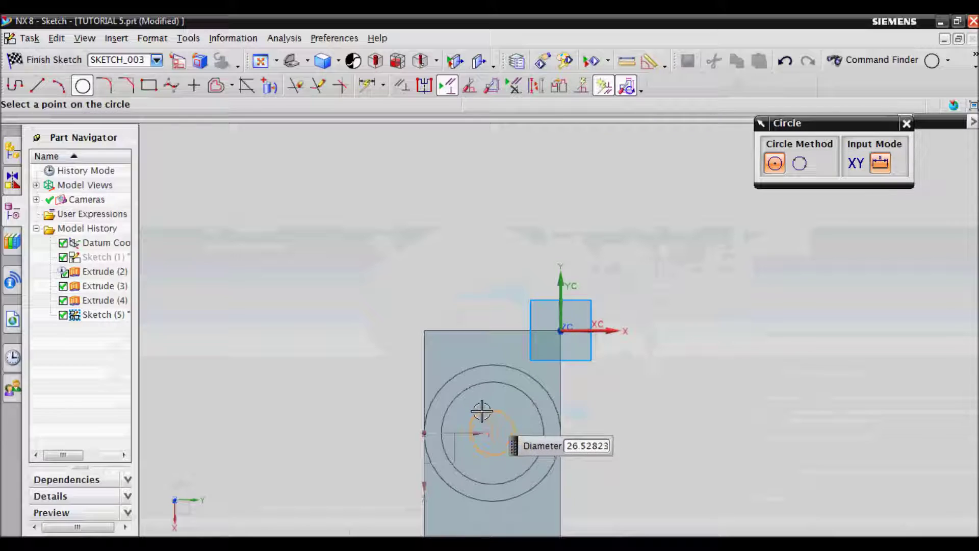
type("5")
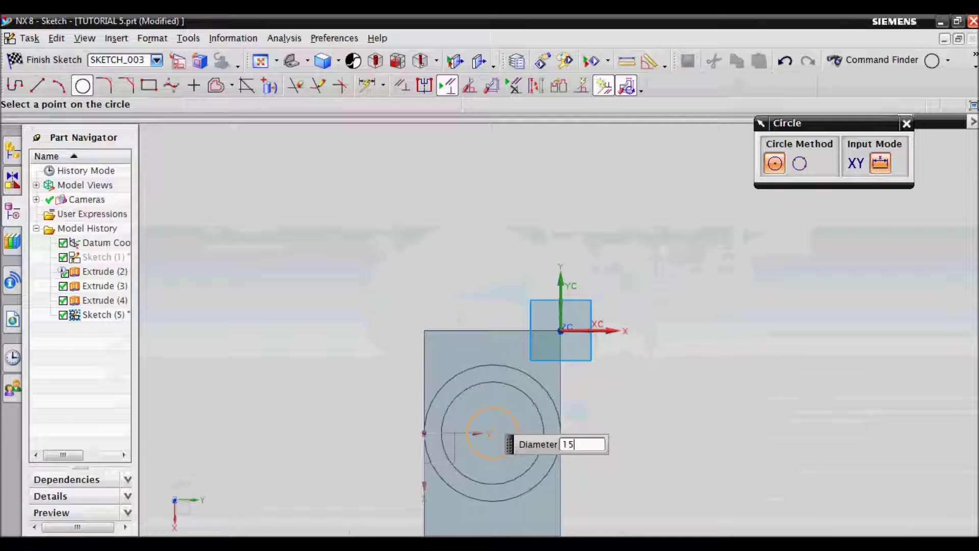
key("Return")
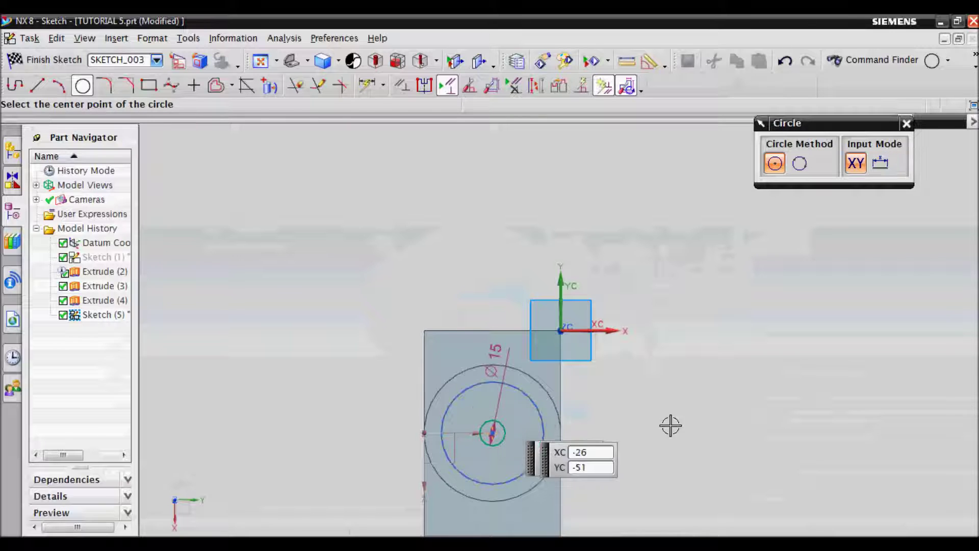
key("Escape")
Step: Dimension the small centre circle's diameter as 30 mm and finish the sketch
scroll(490, 444, "up", 2)
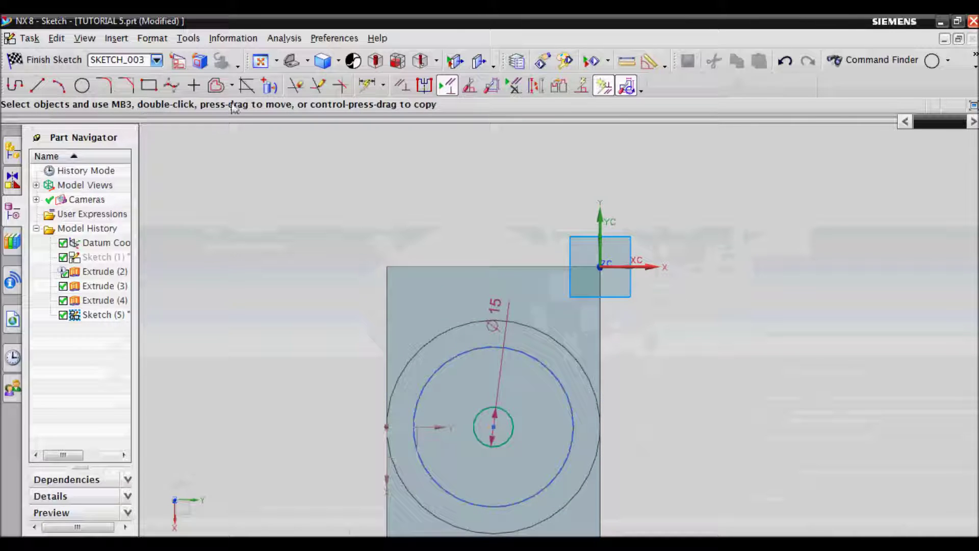
key("d")
left_click(508, 425)
left_click(698, 375)
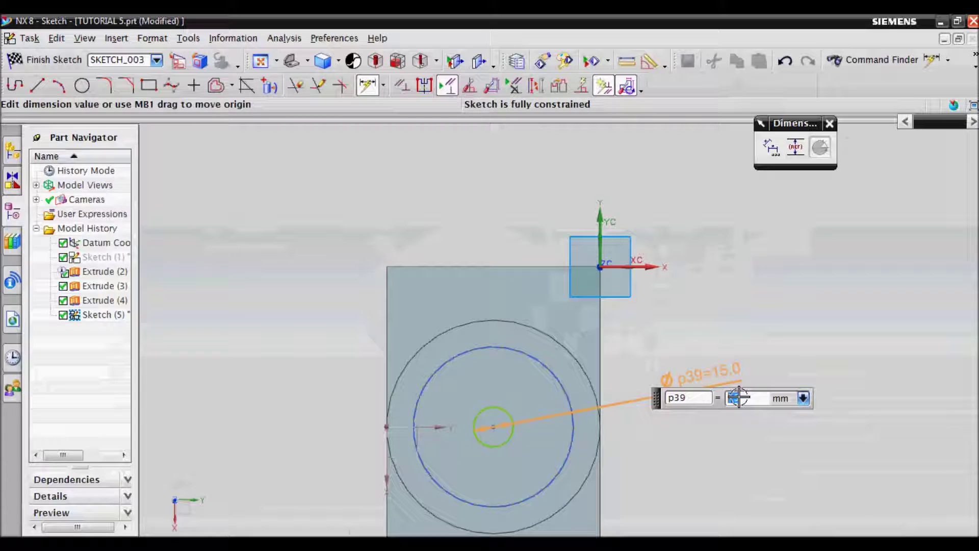
key("Return")
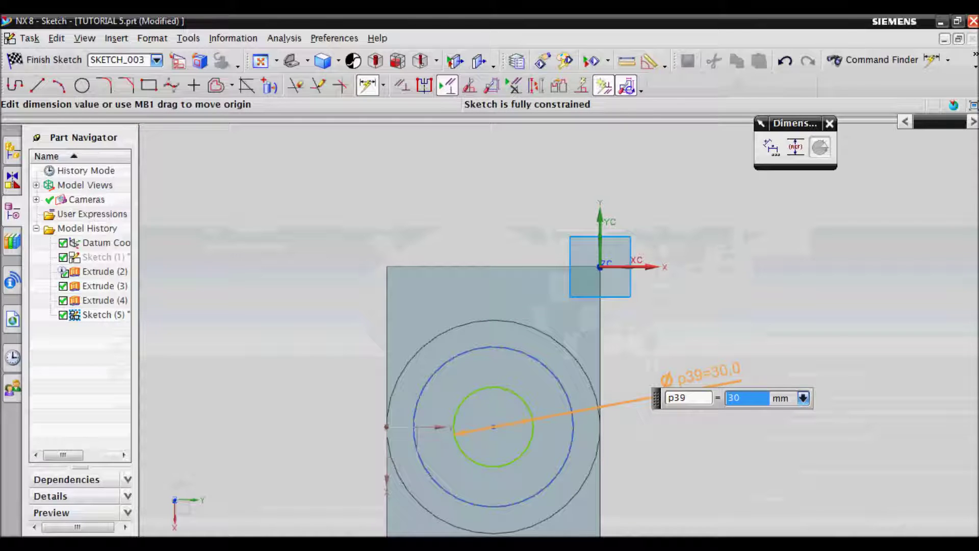
key("Escape")
key("Escape")
key("ctrl+q")
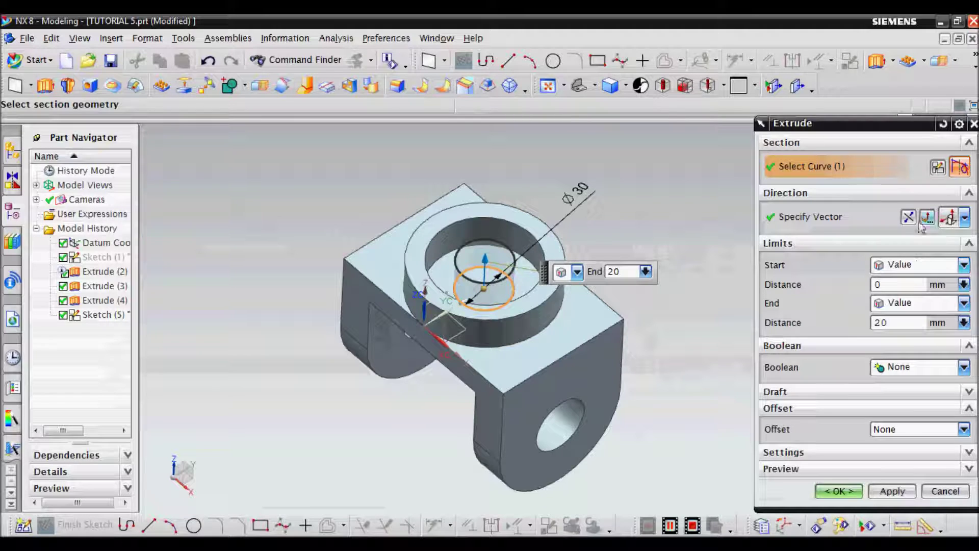
Step: Extrude the 30 mm circle from 0 to 20 mm with Boolean set to Subtract, using the bracket body as target
left_click(916, 367)
left_click(897, 398)
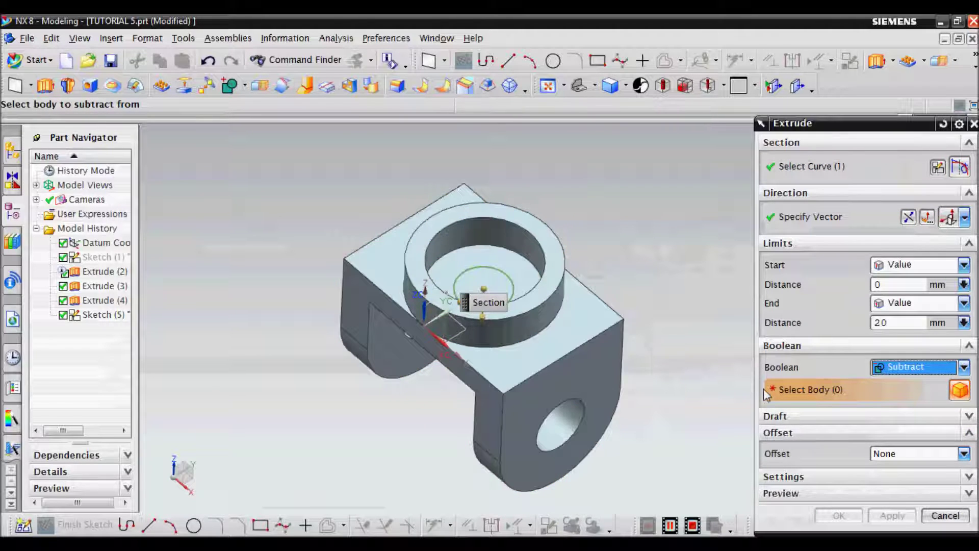
left_click(550, 351)
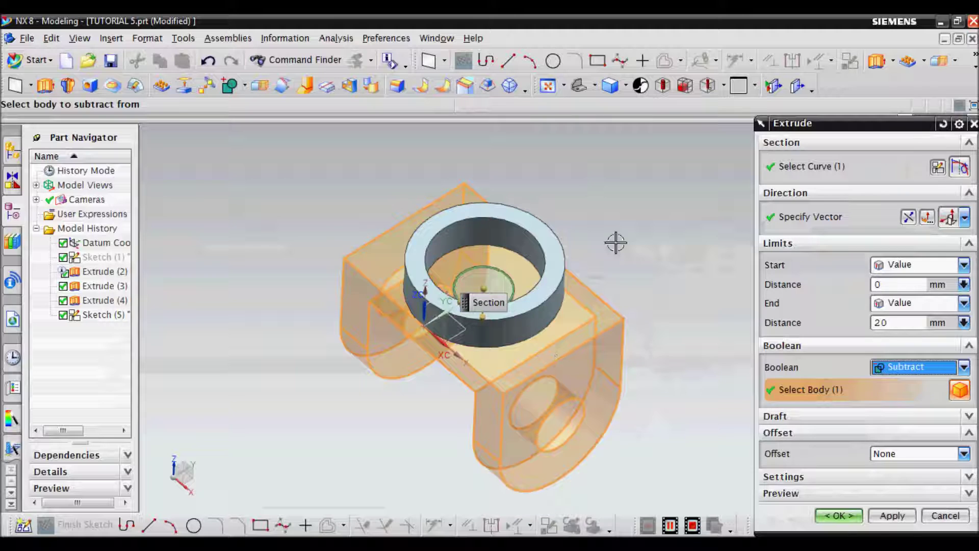
left_click(856, 516)
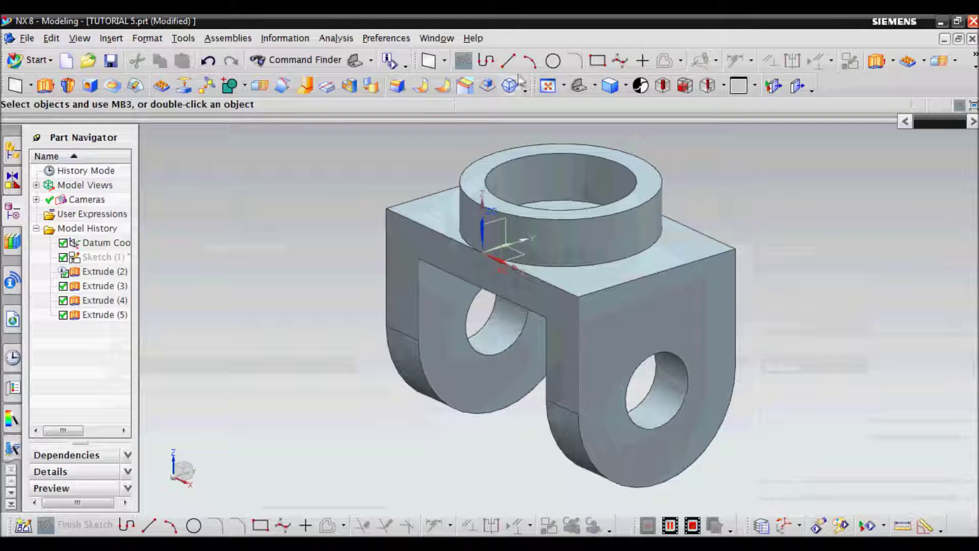
Step: Change the display style to Shaded and save the part
left_click(625, 86)
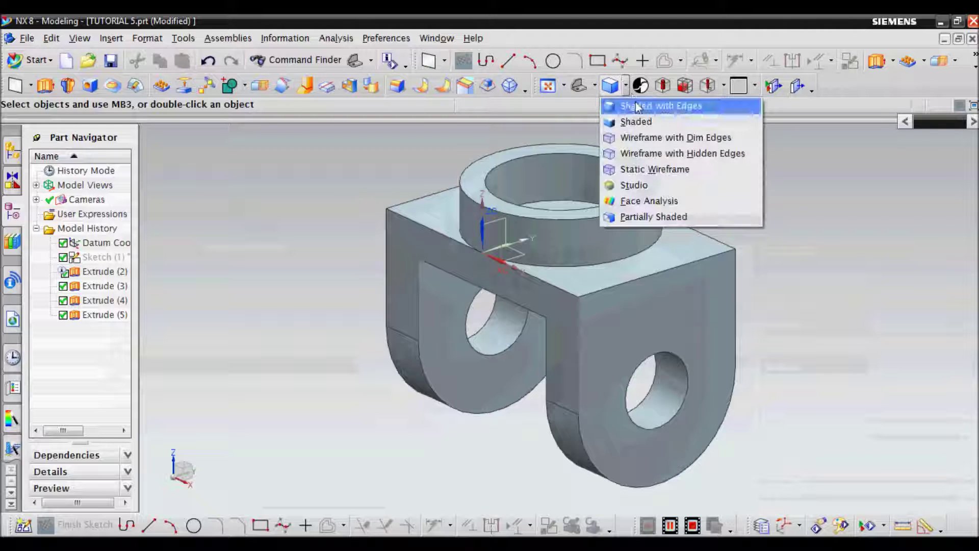
left_click(637, 122)
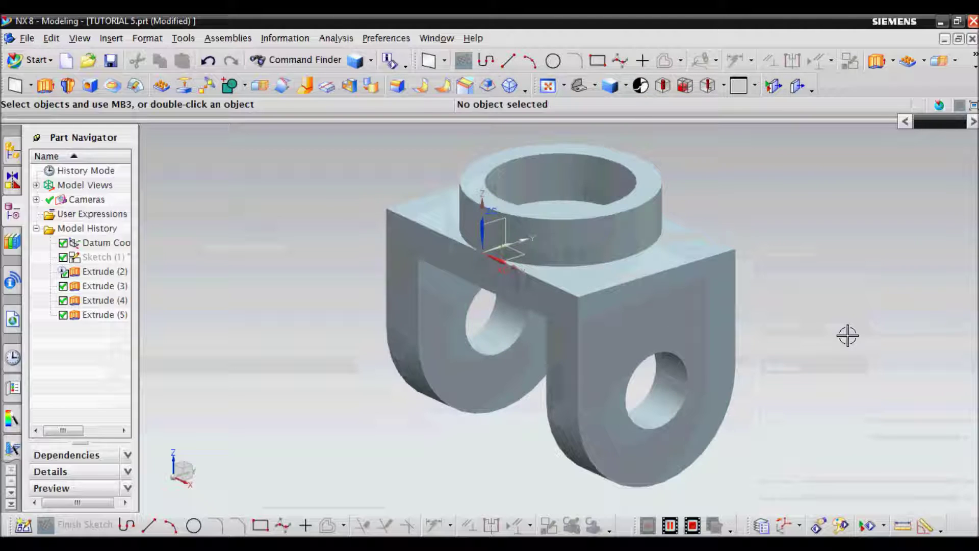
key("ctrl+s")
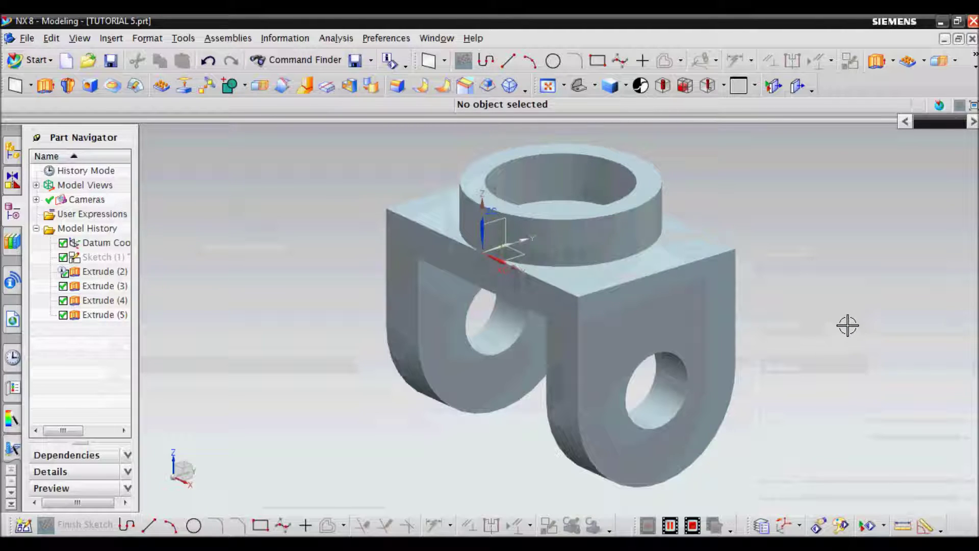
Step: Start an Edge Blend with a 2.5 mm radius on the ring's outer and inner top edges
left_click(398, 85)
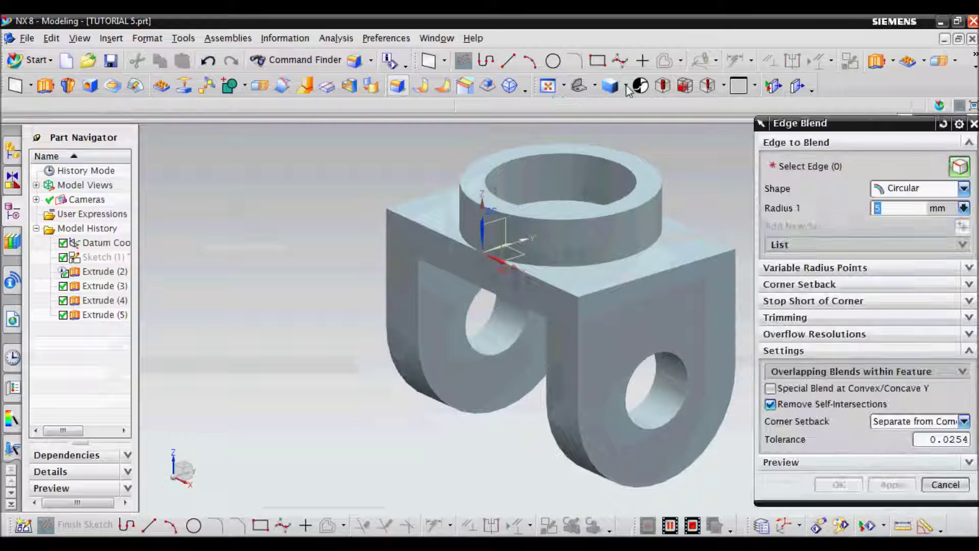
left_click(626, 85)
left_click(658, 90)
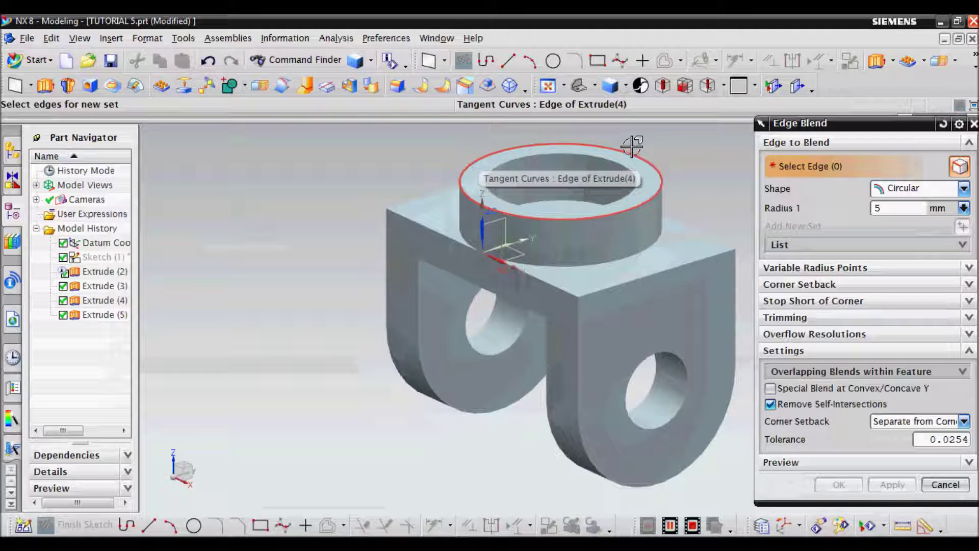
left_click(614, 159)
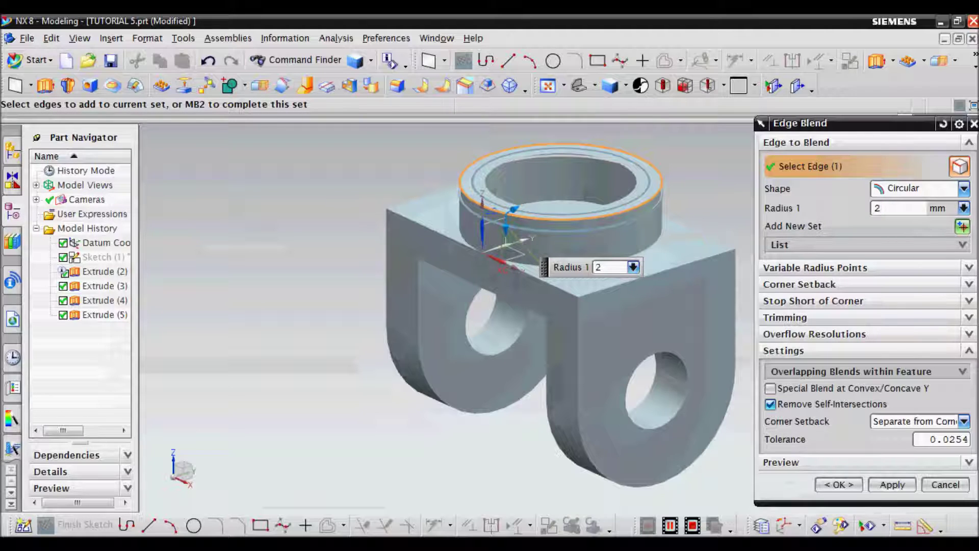
left_click(628, 170)
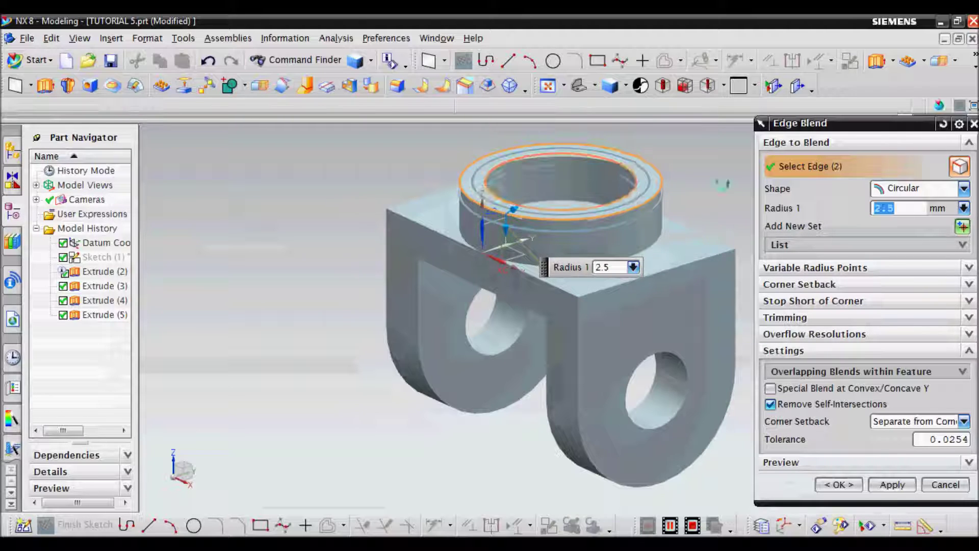
Step: Switch the display to Shaded with Edges and add the four edges of the body's top face to the blend
scroll(712, 185, "up", 3)
left_click(626, 88)
left_click(668, 103)
left_click(695, 262)
left_click(657, 308)
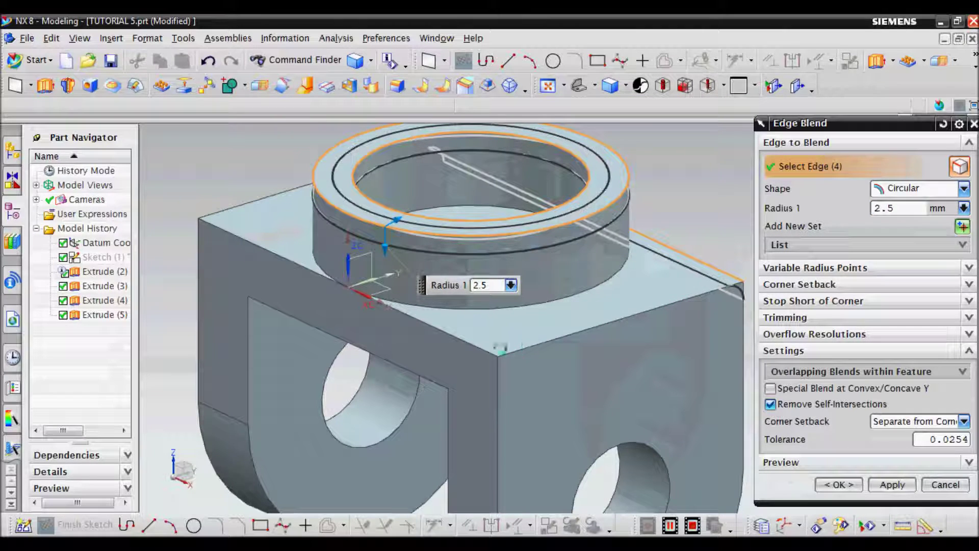
left_click(301, 263)
left_click(255, 204)
scroll(250, 214, "down", 2)
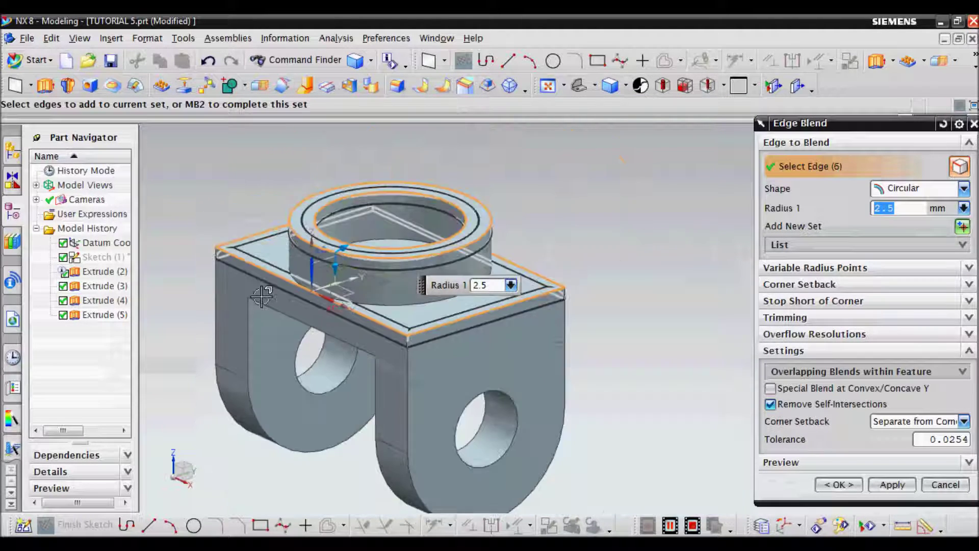
Step: Add the outer and inner profile edges of both legs and the upper front edge of the rectangular cut to the blend
left_click(559, 411)
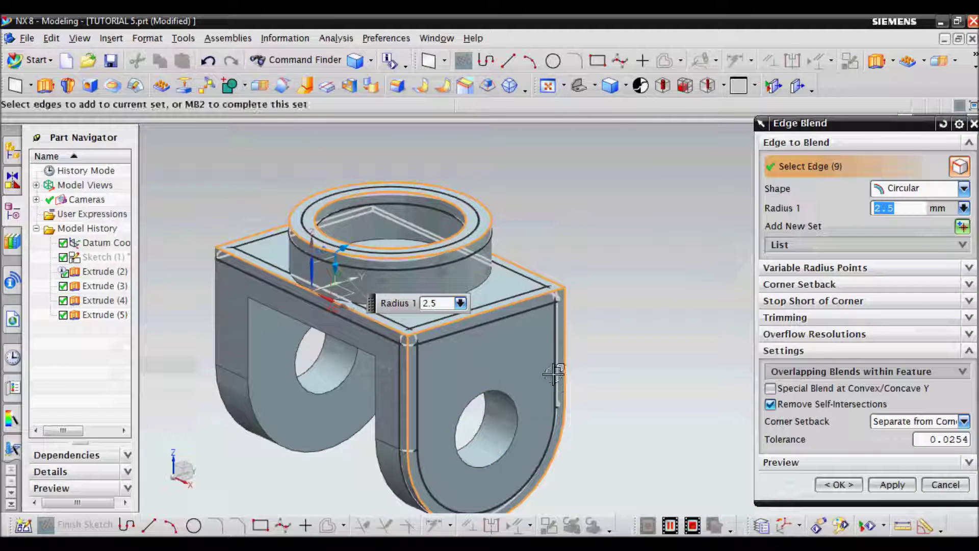
left_click(375, 412)
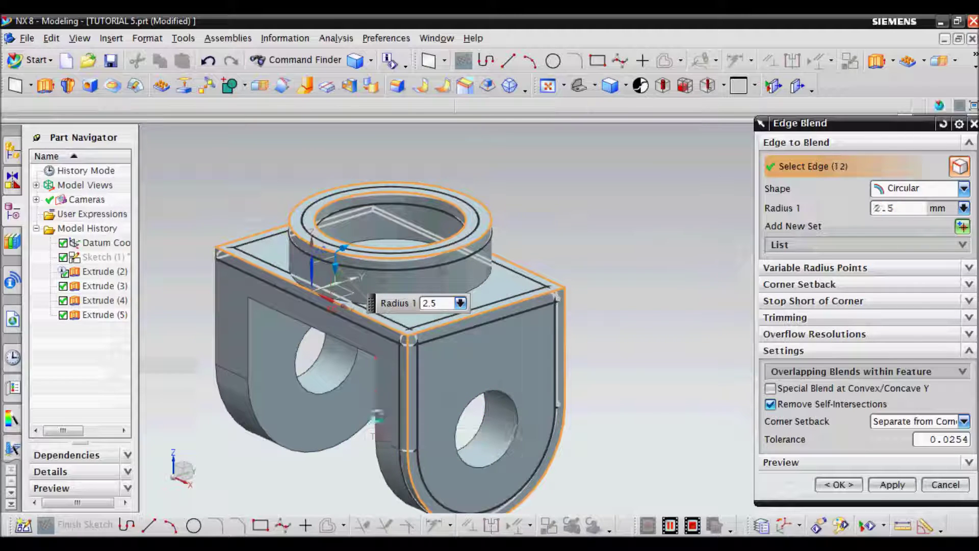
left_click(245, 348)
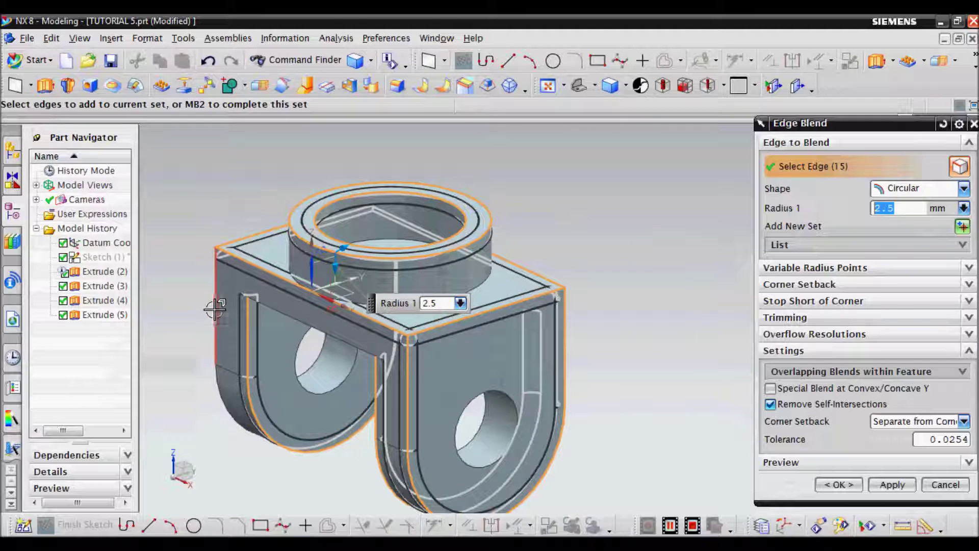
left_click(213, 306)
left_click(284, 313)
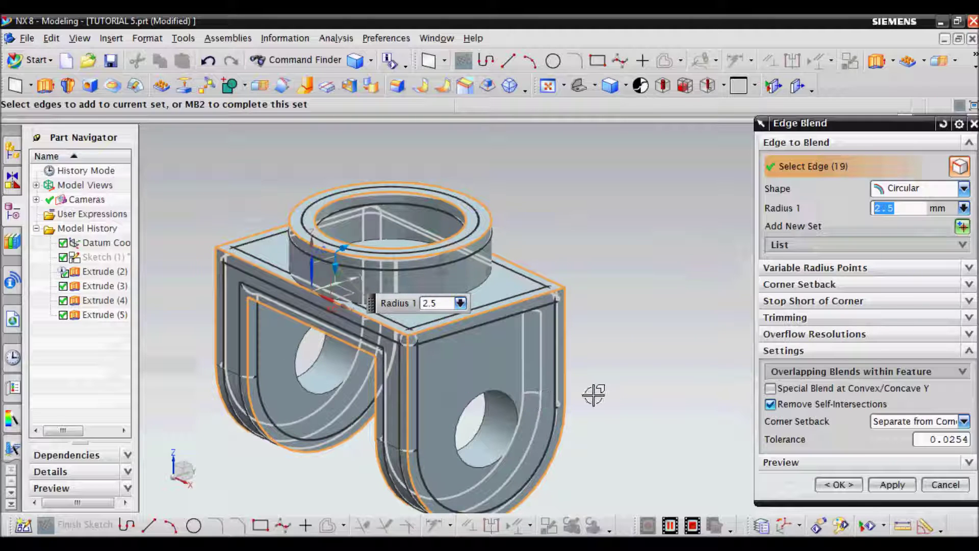
Step: Add the rectangular cut's upper edge on the opposite side and create the 2.5 mm edge blend
middle_click_drag(584, 394, 587, 314)
middle_click_drag(629, 343, 657, 441)
left_click(606, 253)
left_click(839, 483)
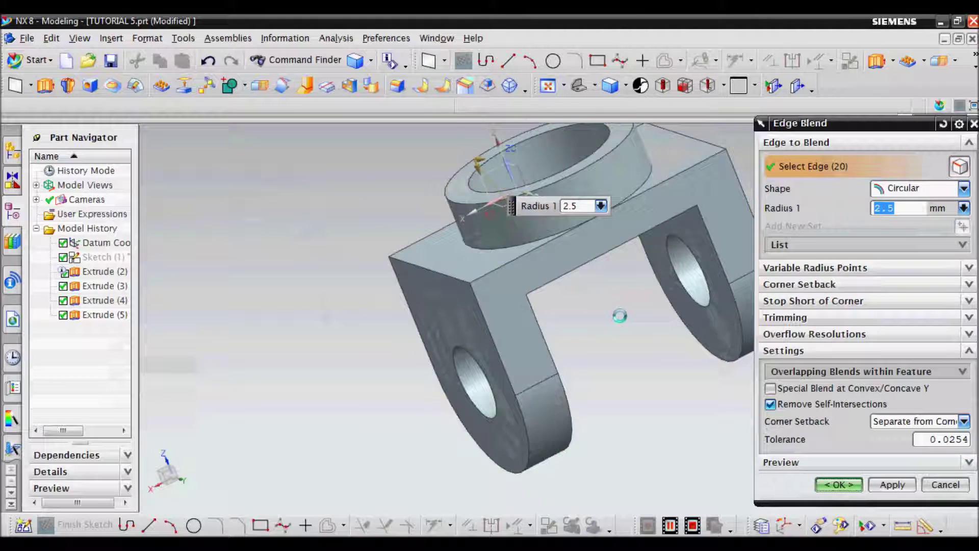
Step: Start another Edge Blend with a 2.5 mm radius on the inner and outer circular edges of both leg holes
left_click(609, 86)
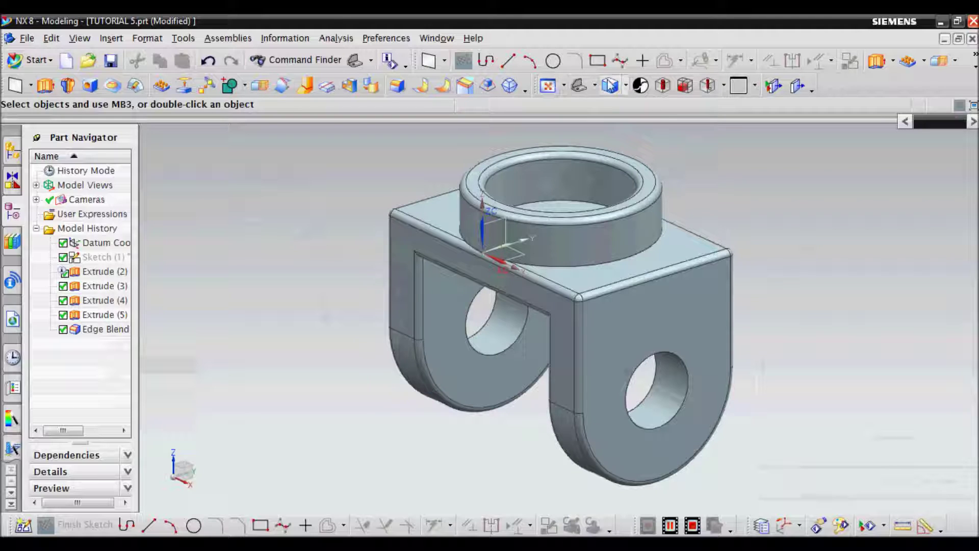
left_click(397, 86)
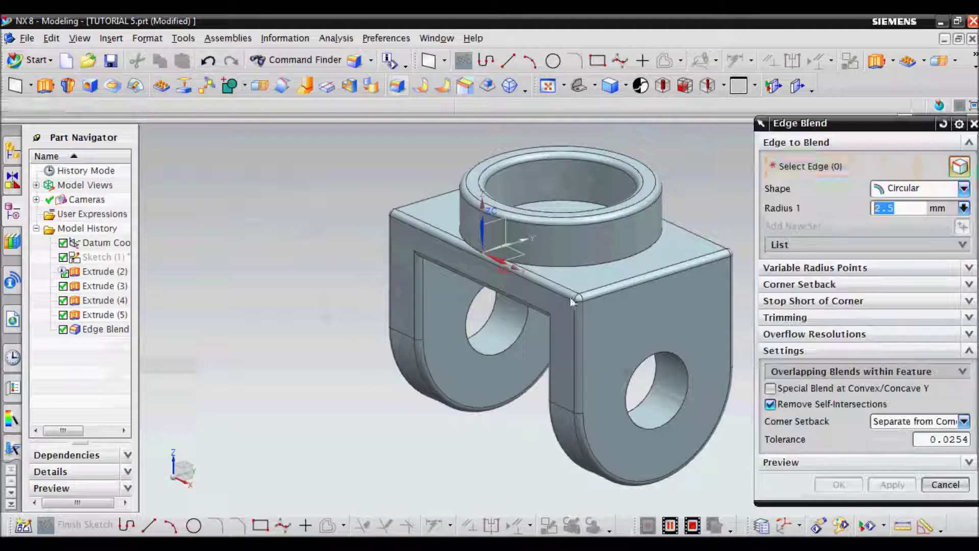
left_click(507, 339)
left_click(484, 312)
left_click(676, 413)
left_click(688, 414)
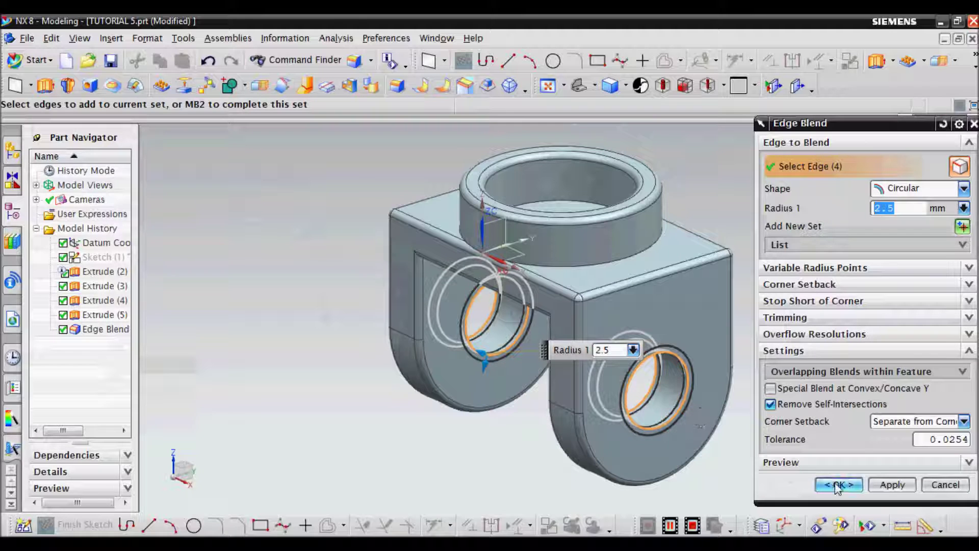